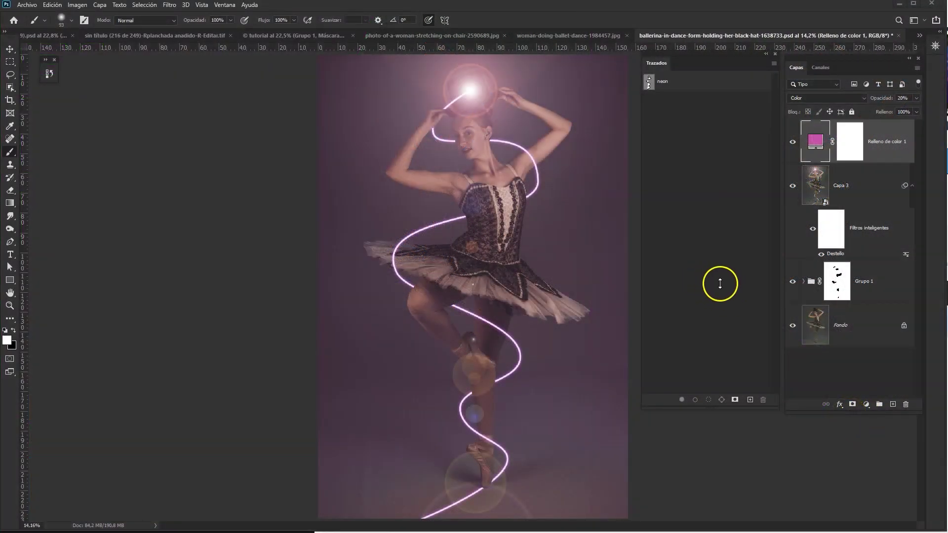
Alt-toggle Fondo's visibility to compare the neon effect with the original photo
{"action": "left_click", "coordinate": [792, 325], "text": "alt"}
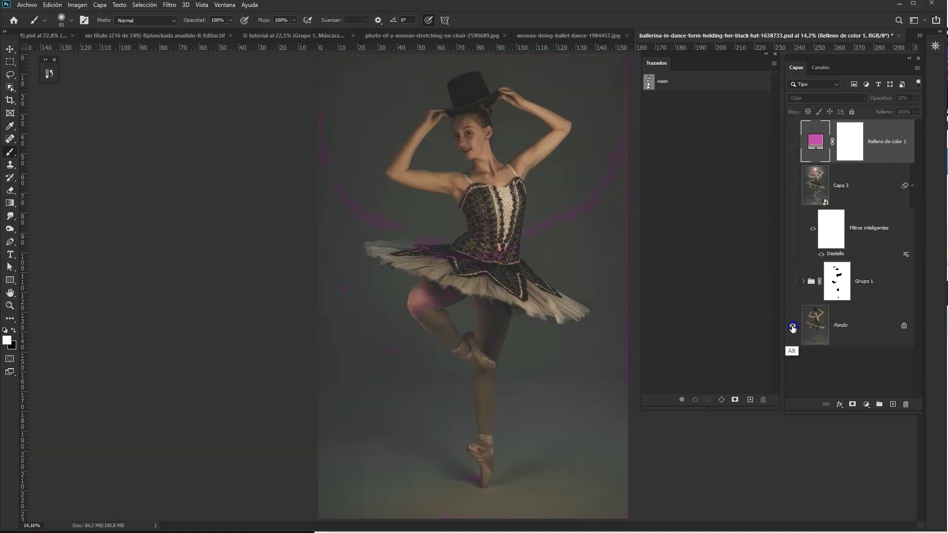
{"action": "left_click", "coordinate": [792, 327], "text": "alt"}
{"action": "left_click", "coordinate": [792, 330], "text": "alt"}
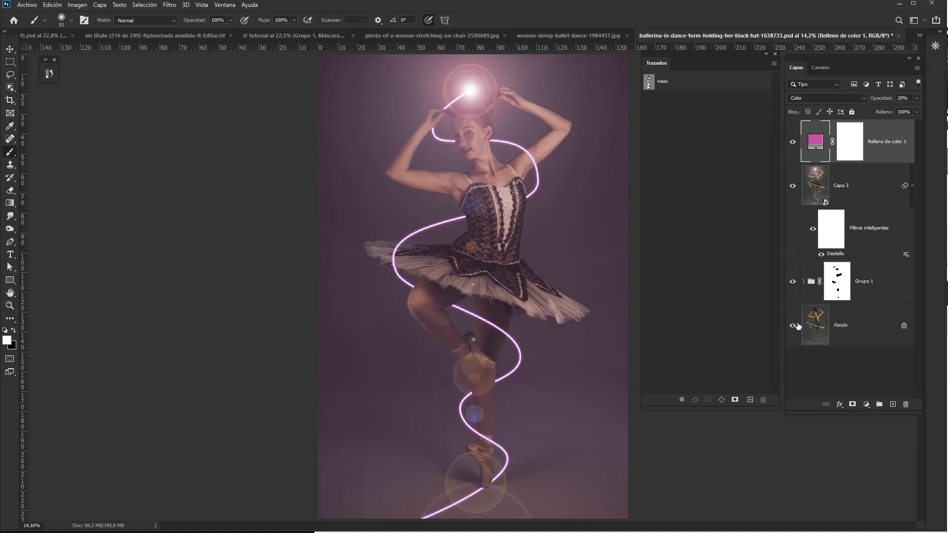
Delete the Relleno de color 1, Capa 3 and Grupo 1 layers
{"action": "left_click", "coordinate": [880, 281]}
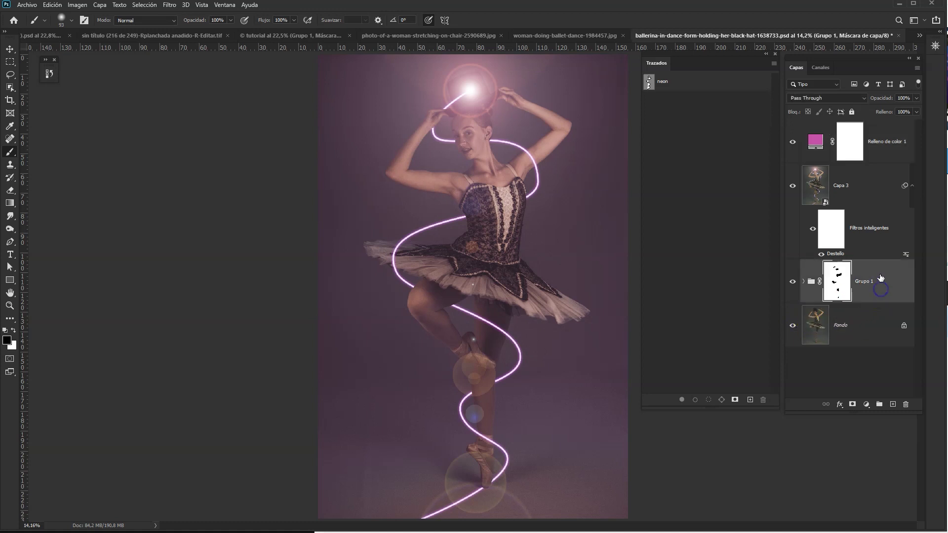
{"action": "left_click", "coordinate": [897, 143]}
{"action": "left_click", "coordinate": [895, 286], "text": "shift"}
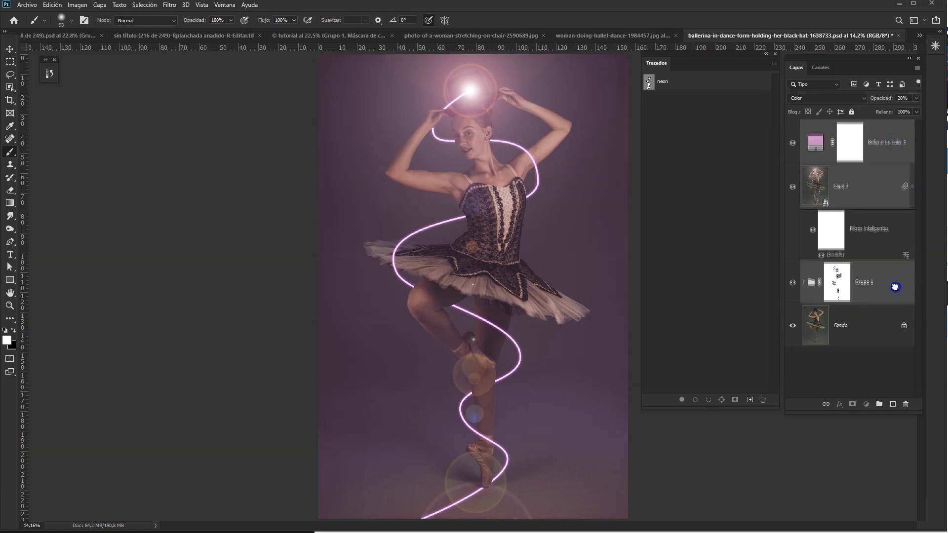
{"action": "left_click_drag", "start_coordinate": [895, 286], "coordinate": [905, 404]}
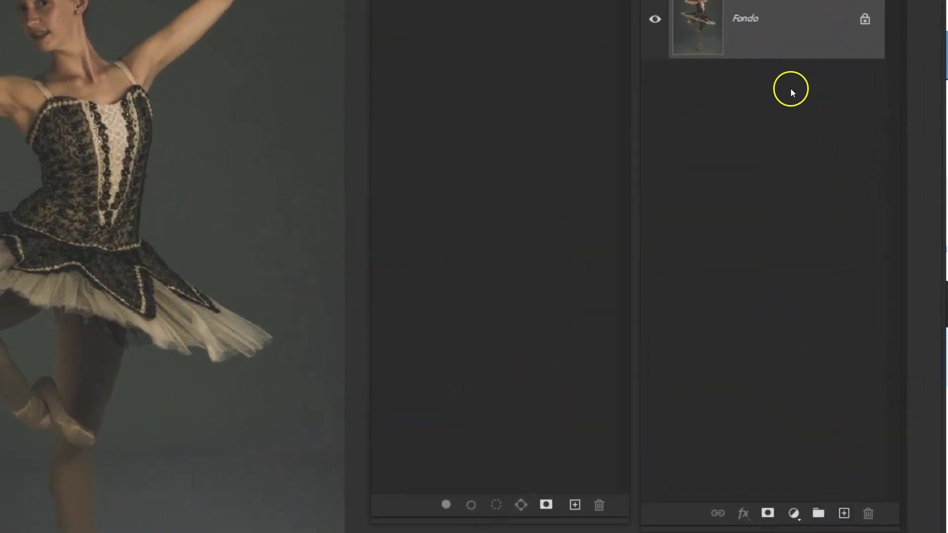
Add a new empty layer above Fondo and resize the brush for white painting
{"action": "left_click", "coordinate": [842, 513]}
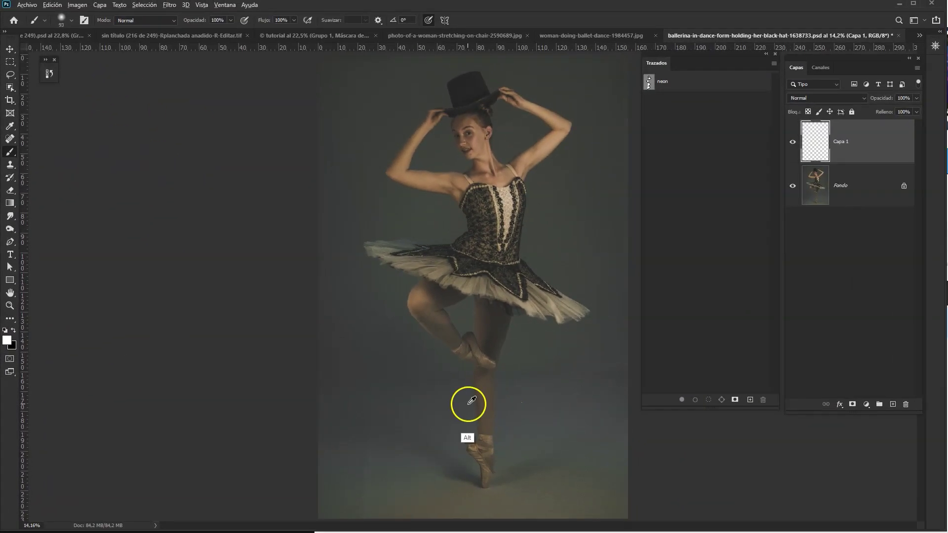
{"action": "right_click", "coordinate": [458, 420], "text": "alt"}
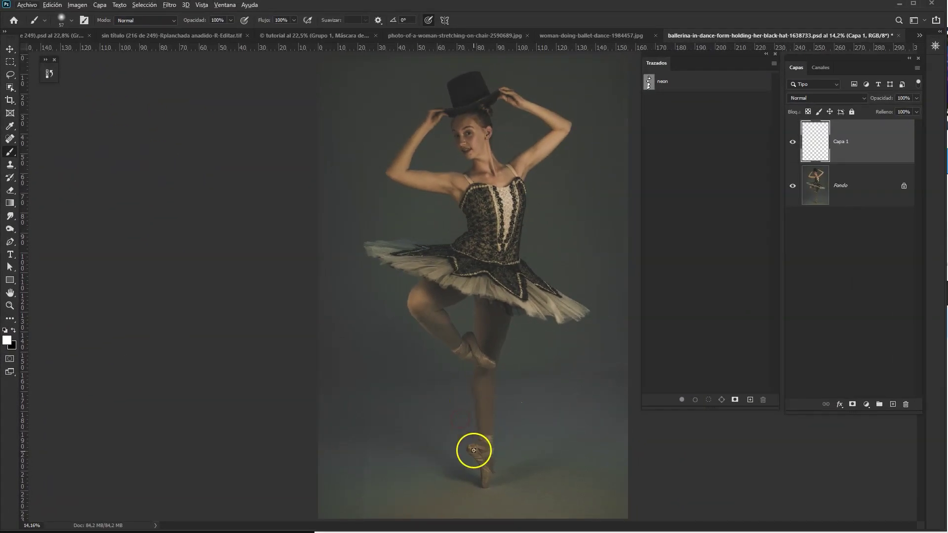
Paint a white line from the bottom edge past the pointe shoe and leg up to the head
{"action": "left_click_drag", "start_coordinate": [416, 511], "coordinate": [479, 481]}
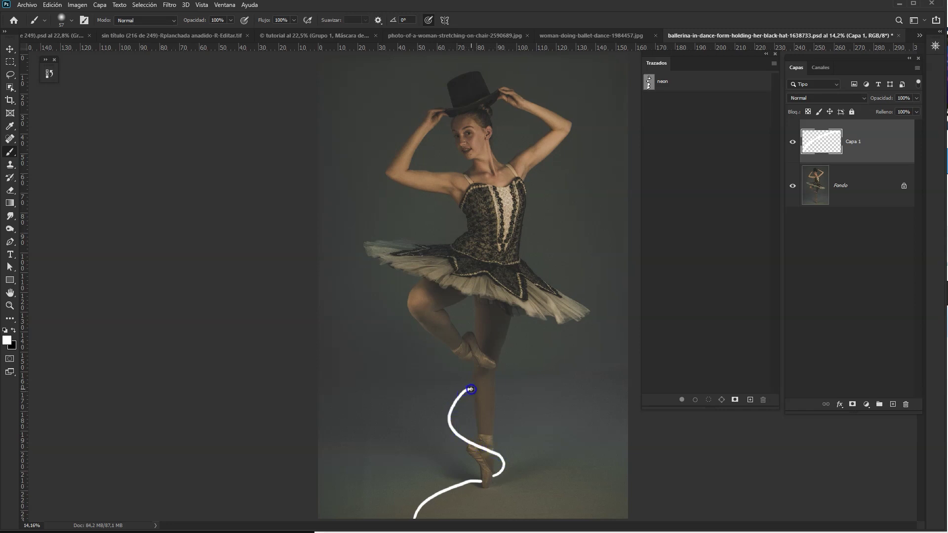
{"action": "left_click_drag", "start_coordinate": [496, 383], "coordinate": [515, 344]}
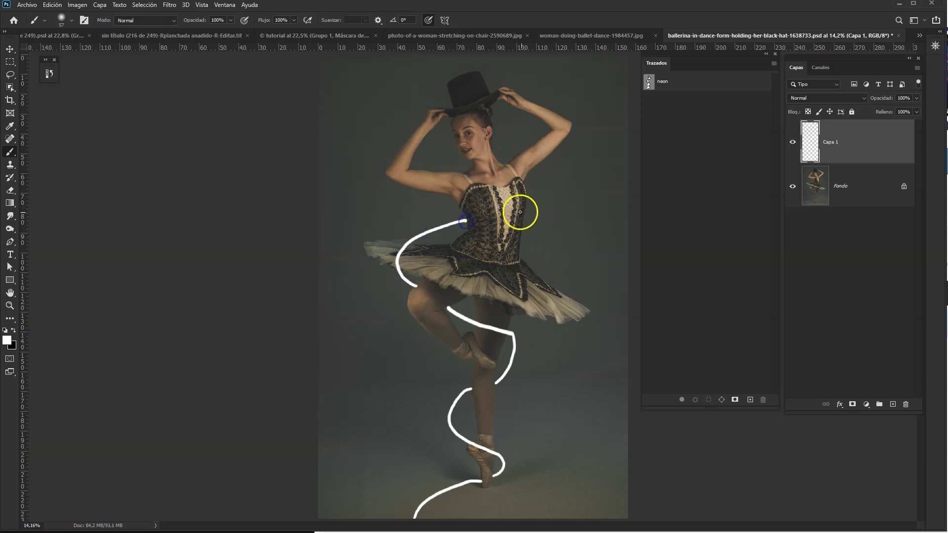
{"action": "left_click_drag", "start_coordinate": [524, 214], "coordinate": [493, 134]}
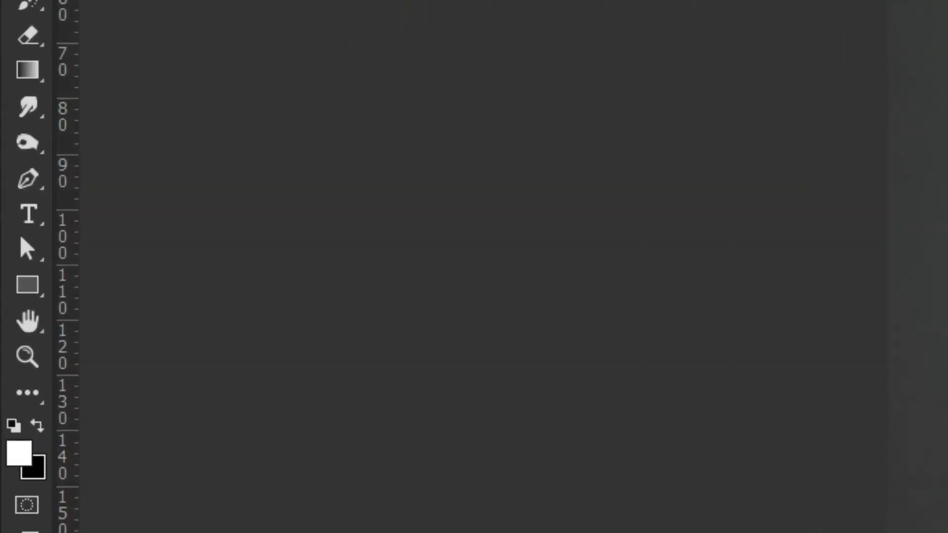
{"action": "left_click", "coordinate": [30, 182]}
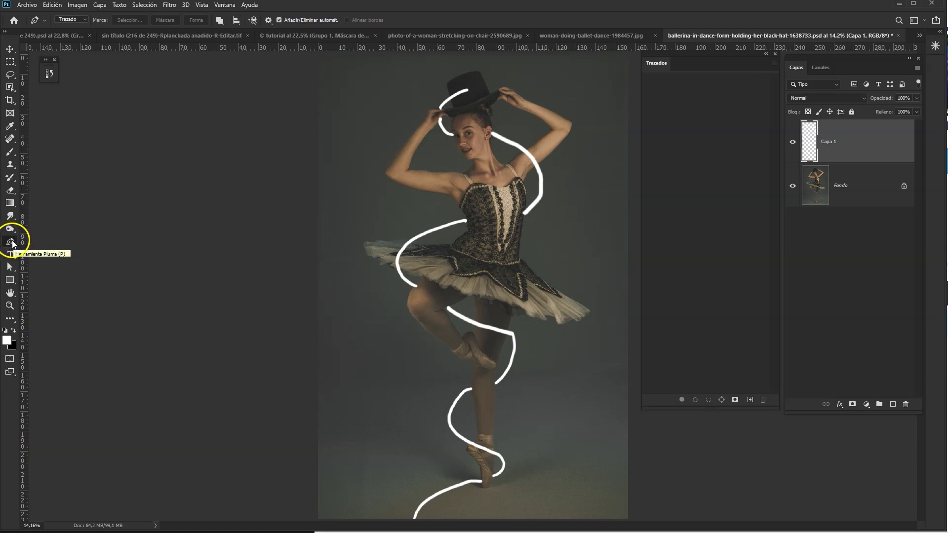
Place Pen anchors from the canvas bottom through ankle, lower leg, knee and bodice to the hat brim
{"action": "left_click", "coordinate": [405, 520]}
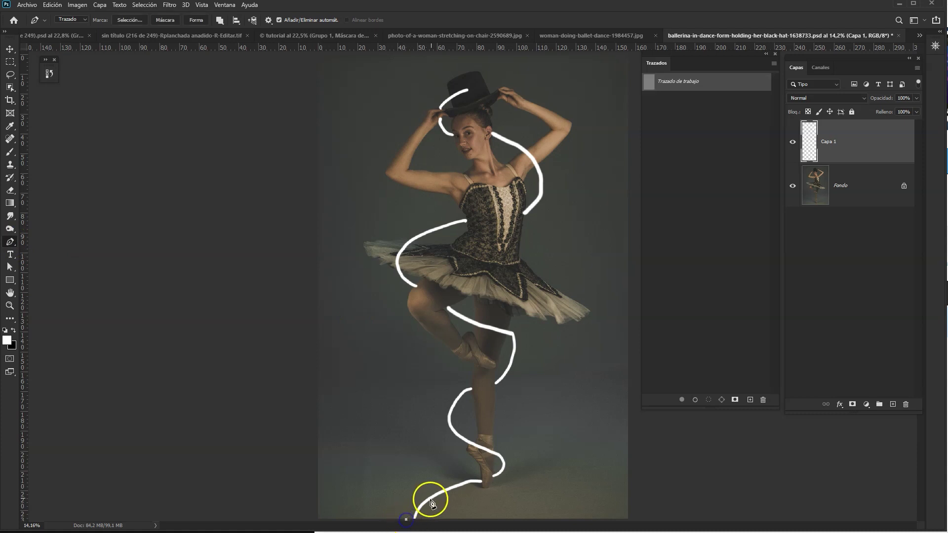
{"action": "left_click", "coordinate": [504, 465]}
{"action": "left_click", "coordinate": [447, 410]}
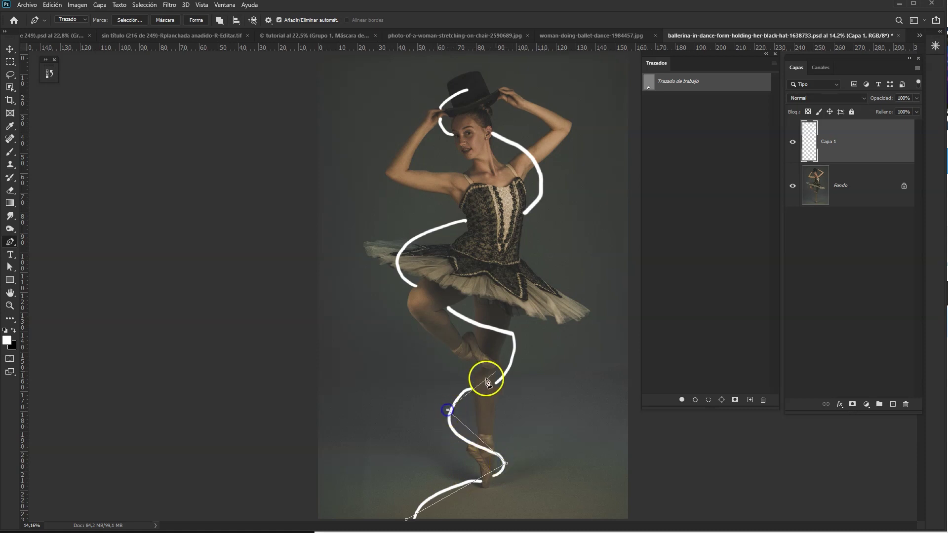
{"action": "left_click", "coordinate": [520, 341]}
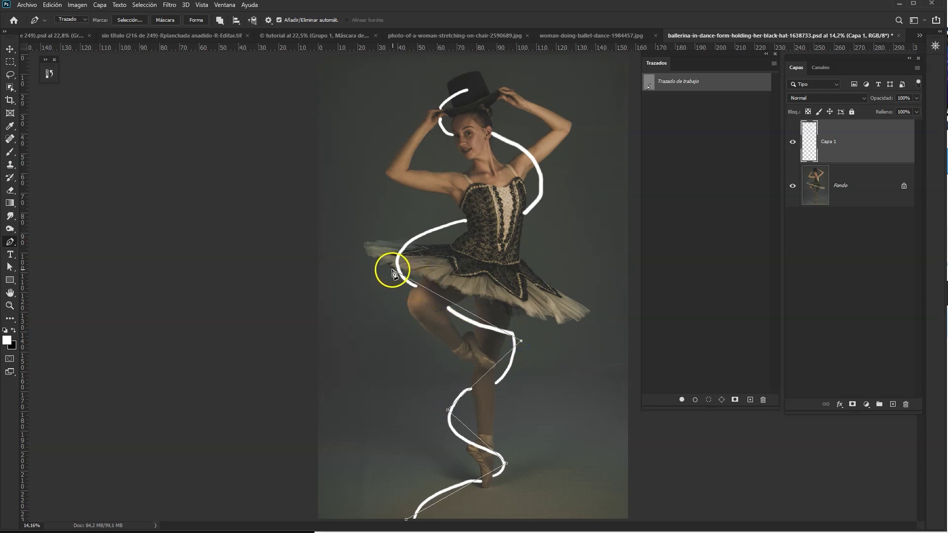
{"action": "left_click", "coordinate": [554, 188]}
{"action": "left_click", "coordinate": [435, 124]}
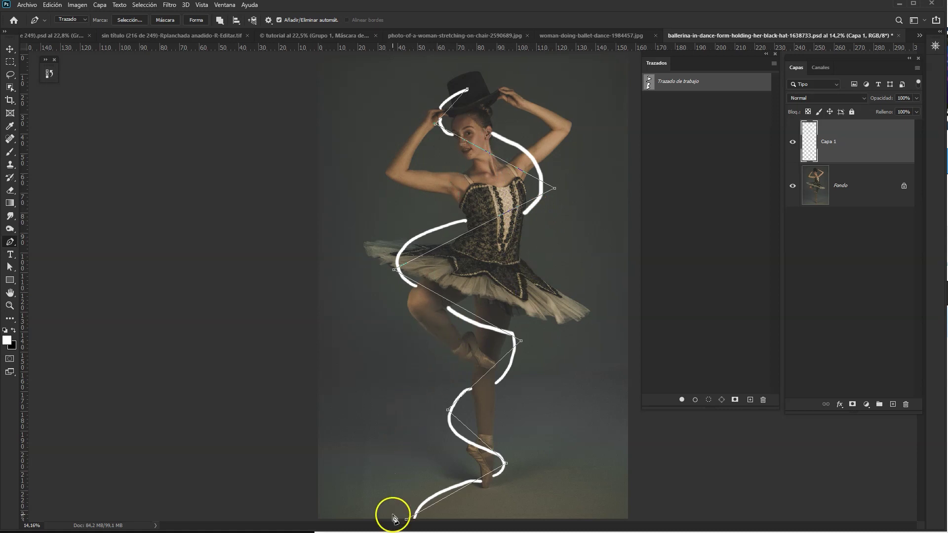
Pull curve handles from the foot anchors so the path bends around the feet
{"action": "key", "text": "alt"}
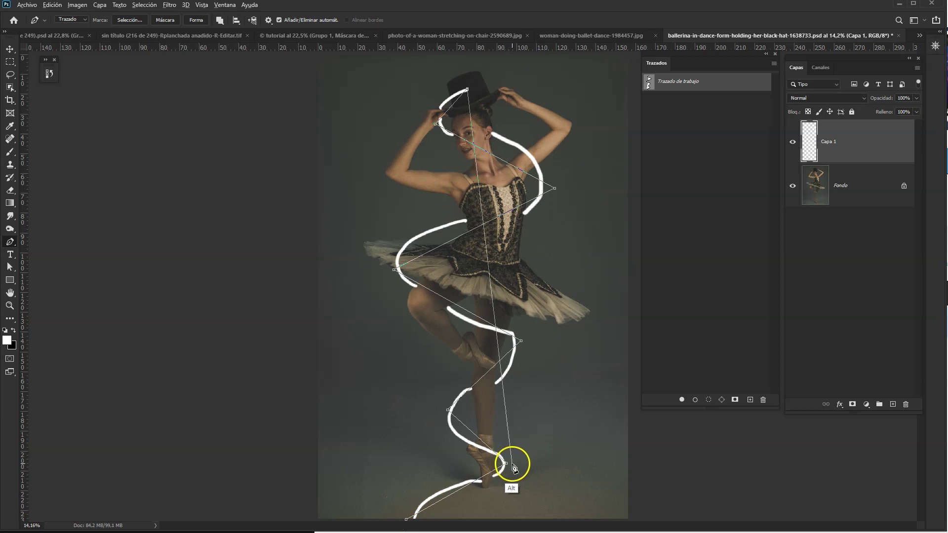
{"action": "left_click_drag", "start_coordinate": [506, 465], "coordinate": [504, 414]}
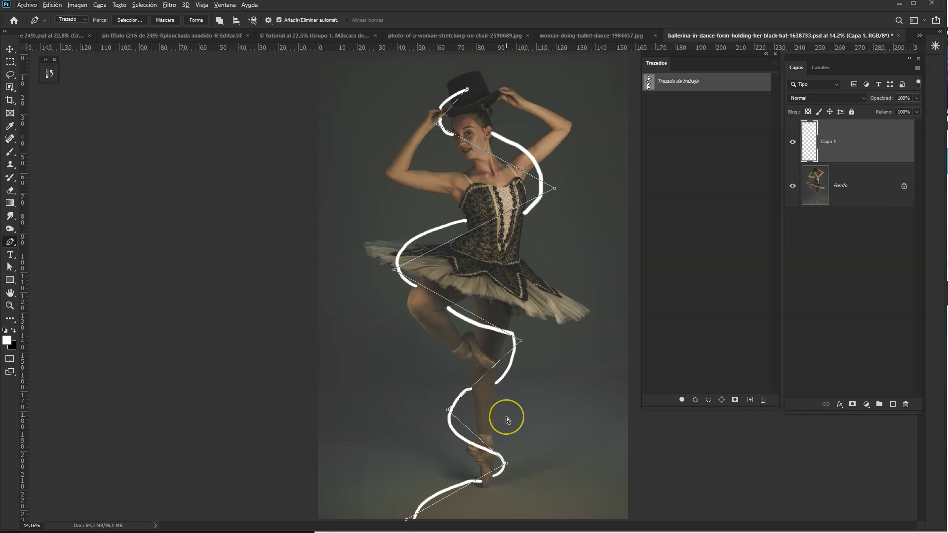
{"action": "key", "text": "ctrl+plus"}
{"action": "key", "text": "ctrl+plus"}
{"action": "key", "text": "space"}
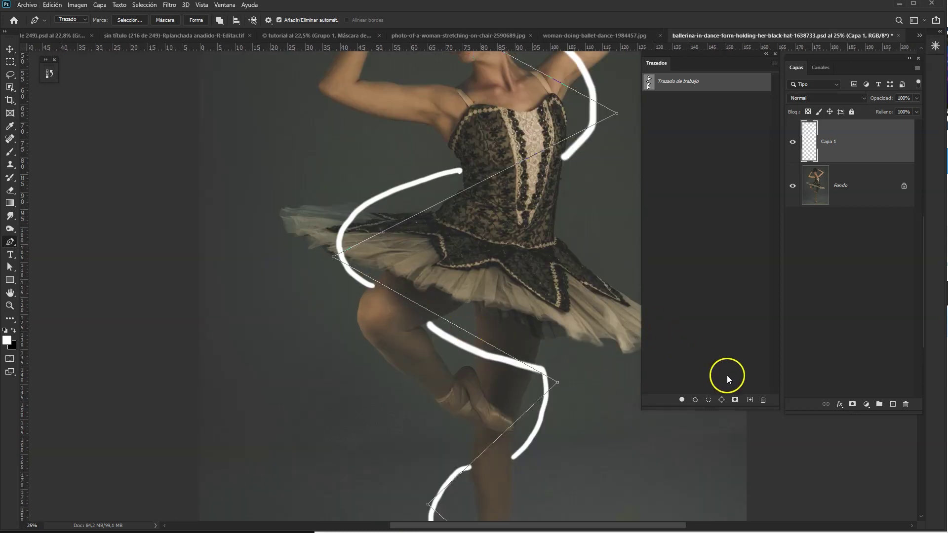
{"action": "left_click_drag", "start_coordinate": [530, 494], "coordinate": [459, 298]}
{"action": "key", "text": "alt"}
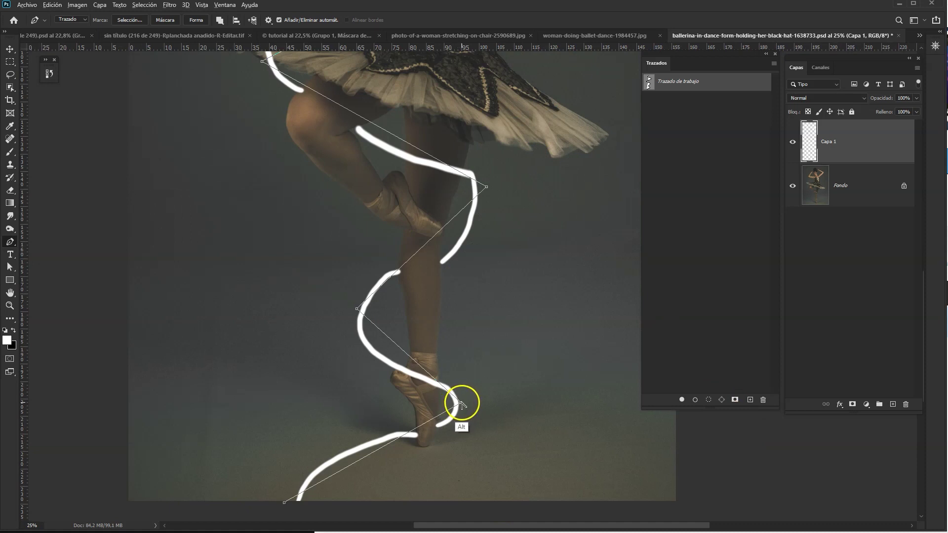
{"action": "left_click_drag", "start_coordinate": [461, 403], "coordinate": [463, 351]}
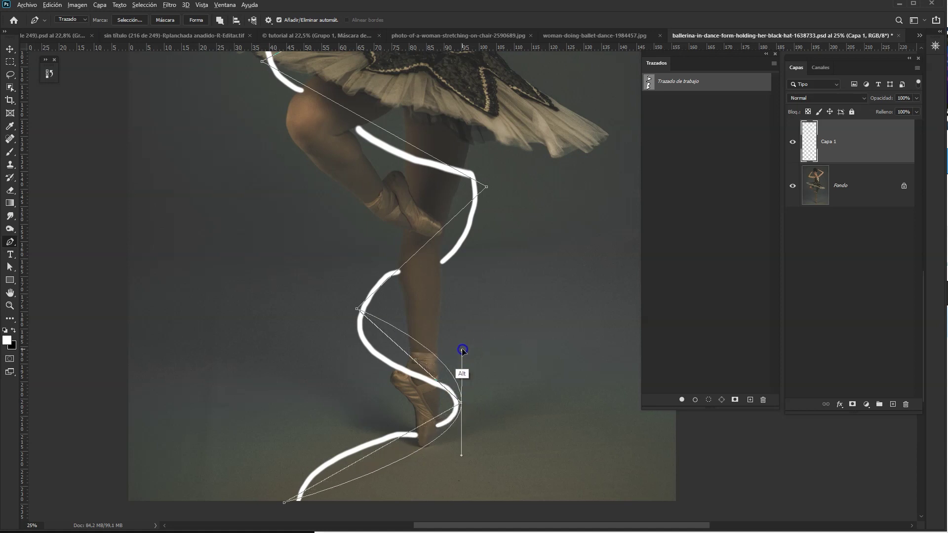
{"action": "mouse_move", "coordinate": [463, 350]}
{"action": "left_mouse_down"}
{"action": "mouse_move", "coordinate": [513, 405]}
{"action": "mouse_move", "coordinate": [475, 367]}
{"action": "left_mouse_up"}
{"action": "left_click", "coordinate": [356, 309]}
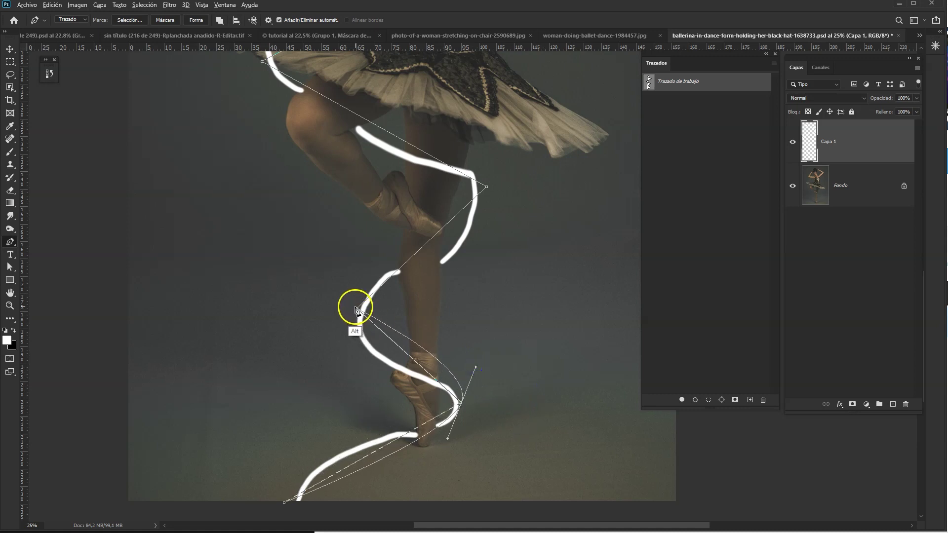
{"action": "left_click_drag", "start_coordinate": [356, 309], "coordinate": [360, 261]}
Curve the path segments beside the knee and tutu, and shift the chest anchor left
{"action": "left_click_drag", "start_coordinate": [486, 187], "coordinate": [478, 136]}
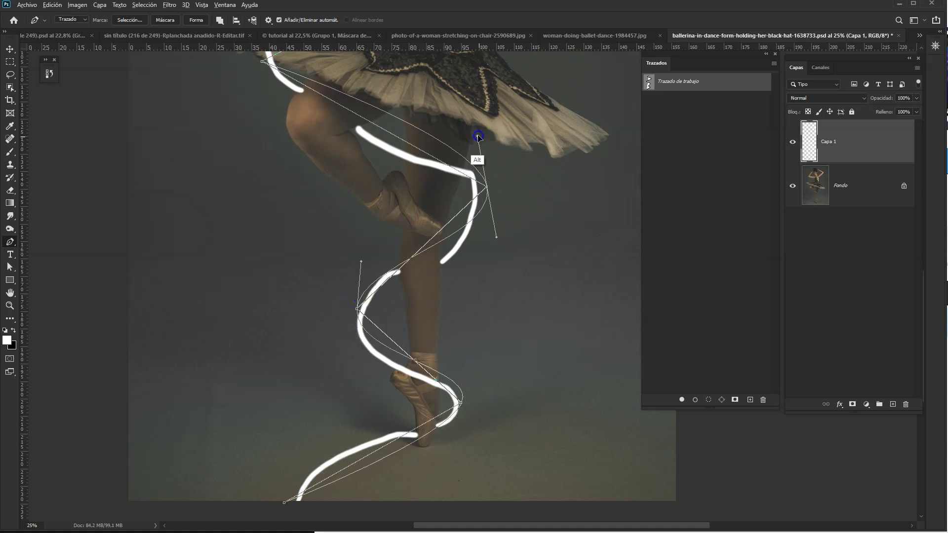
{"action": "scroll", "coordinate": [545, 191], "scroll_direction": "up", "scroll_amount": 5}
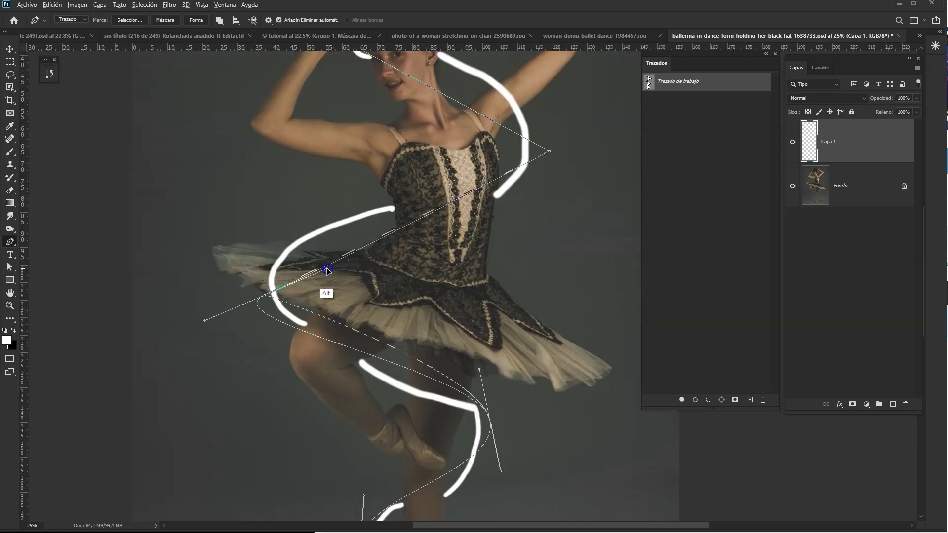
{"action": "left_click_drag", "start_coordinate": [549, 152], "coordinate": [546, 92]}
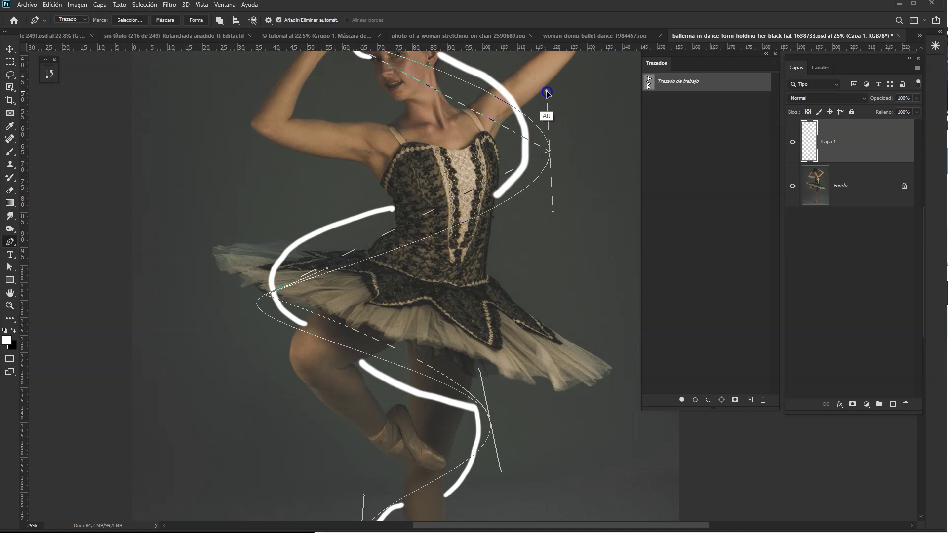
{"action": "scroll", "coordinate": [571, 148], "scroll_direction": "up", "scroll_amount": 5}
{"action": "mouse_move", "coordinate": [354, 261]}
{"action": "left_mouse_down"}
{"action": "mouse_move", "coordinate": [410, 200]}
{"action": "mouse_move", "coordinate": [354, 262]}
{"action": "mouse_move", "coordinate": [359, 203]}
{"action": "left_mouse_up"}
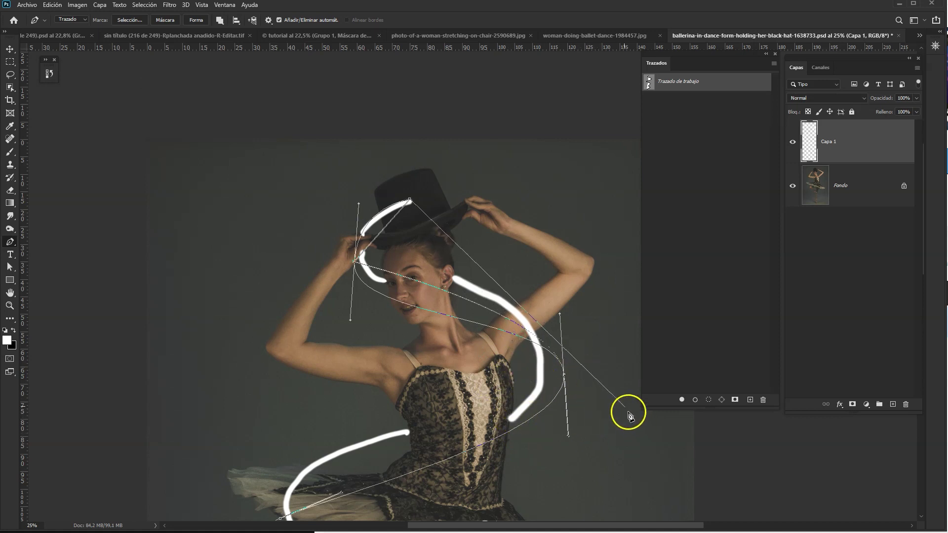
{"action": "key", "text": "ctrl"}
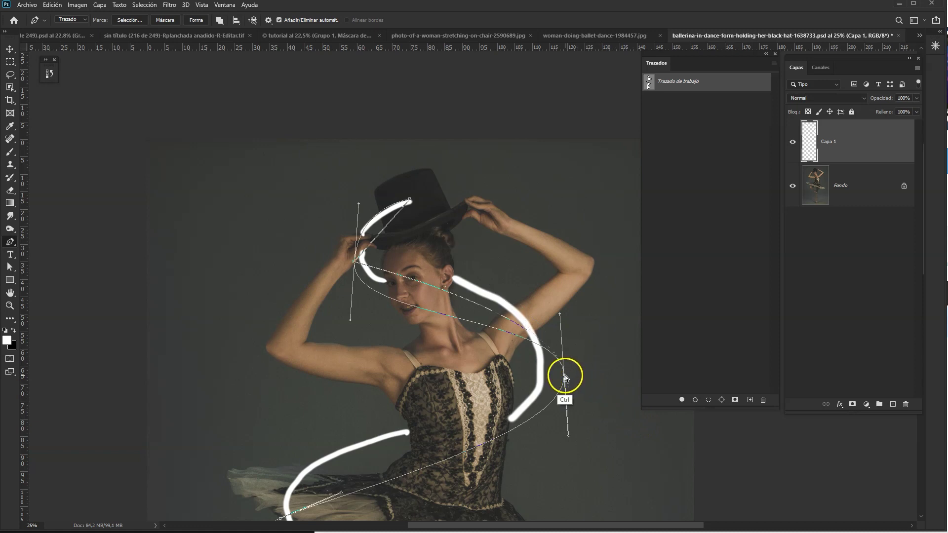
{"action": "left_click_drag", "start_coordinate": [564, 377], "coordinate": [537, 366]}
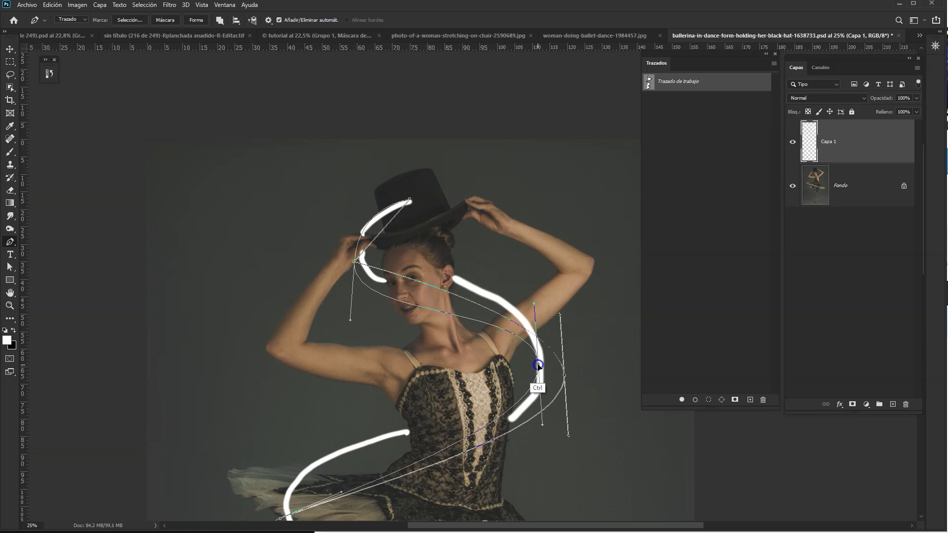
{"action": "mouse_move", "coordinate": [501, 434]}
{"action": "left_mouse_down"}
{"action": "mouse_move", "coordinate": [510, 442]}
{"action": "mouse_move", "coordinate": [533, 355]}
{"action": "left_mouse_up"}
Reshape the spiral curves by the lower leg and ankle, nudge the foot anchor left, and fit the image
{"action": "key", "text": "ctrl+r"}
{"action": "key", "text": "ctrl+r"}
{"action": "left_click", "coordinate": [319, 413]}
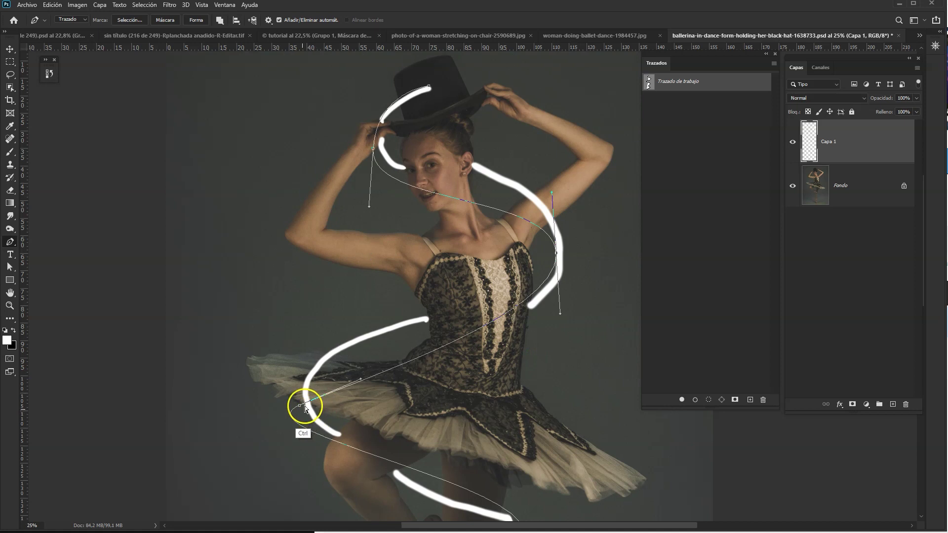
{"action": "key", "text": "ctrl+r"}
{"action": "mouse_move", "coordinate": [615, 414]}
{"action": "left_mouse_down"}
{"action": "mouse_move", "coordinate": [583, 282]}
{"action": "mouse_move", "coordinate": [586, 138]}
{"action": "left_mouse_up"}
{"action": "key", "text": "ctrl+r"}
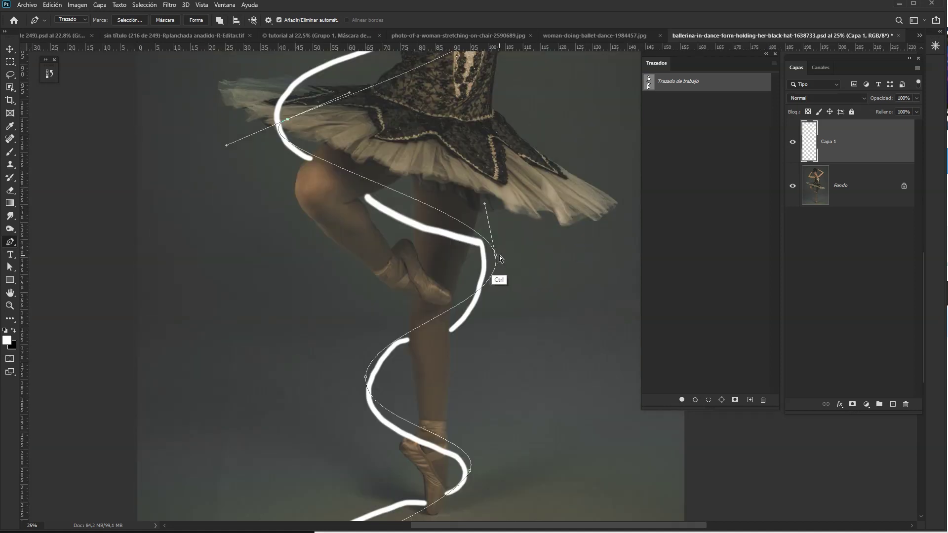
{"action": "left_click_drag", "start_coordinate": [495, 254], "coordinate": [484, 260]}
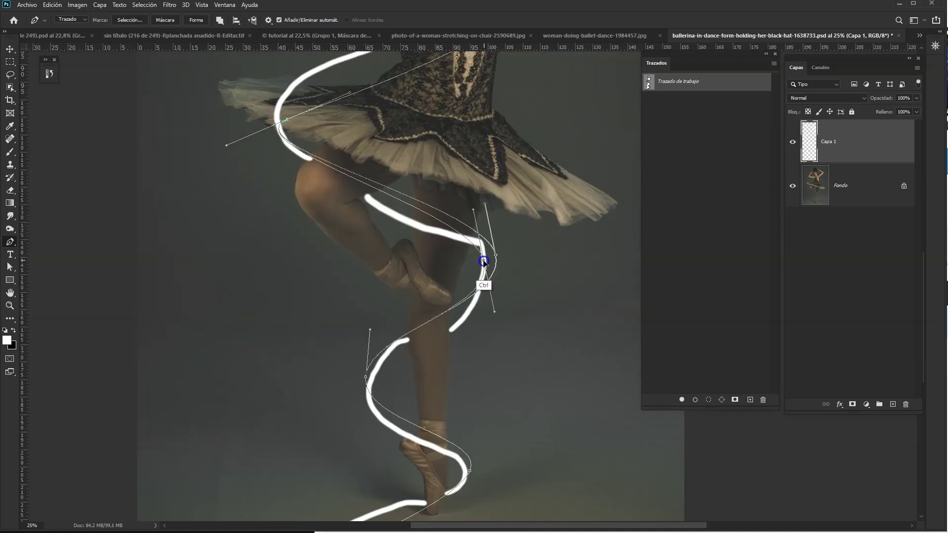
{"action": "left_click_drag", "start_coordinate": [366, 377], "coordinate": [398, 384]}
{"action": "left_click", "coordinate": [471, 469]}
{"action": "left_click_drag", "start_coordinate": [471, 470], "coordinate": [458, 472]}
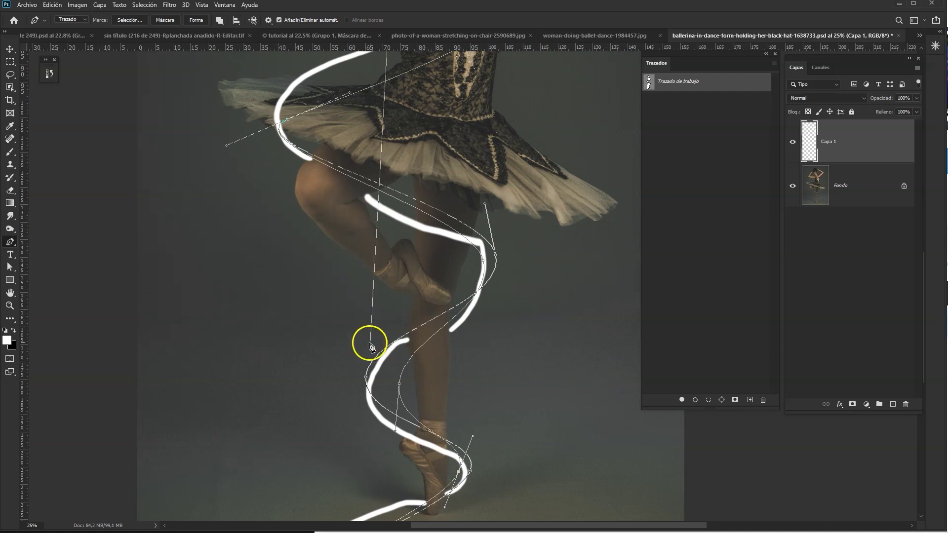
{"action": "key", "text": "ctrl+0"}
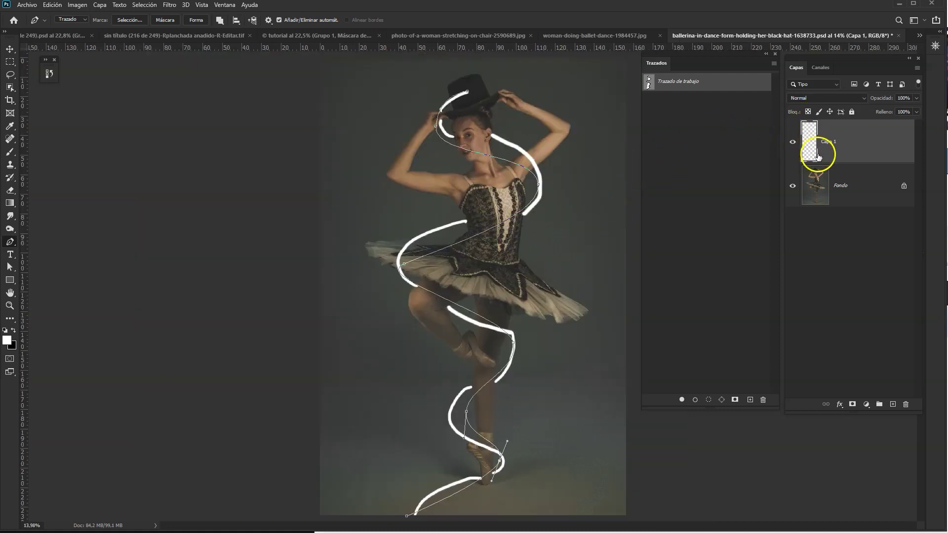
Hide Capa 1, then move the tutu's left-edge anchor up and adjust its handles
{"action": "left_click", "coordinate": [792, 143]}
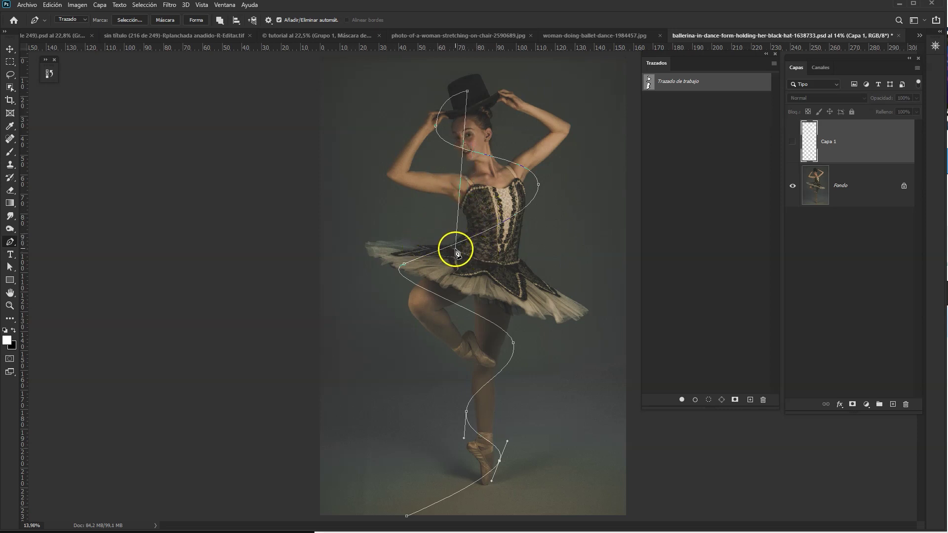
{"action": "key", "text": "ctrl"}
{"action": "left_click", "coordinate": [403, 267], "text": "ctrl"}
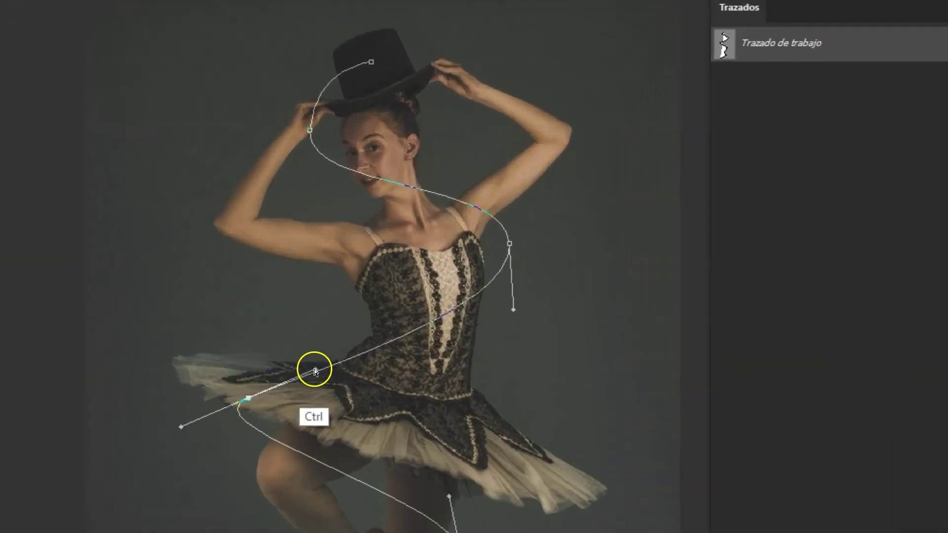
{"action": "mouse_move", "coordinate": [316, 369]}
{"action": "left_mouse_down"}
{"action": "mouse_move", "coordinate": [288, 335]}
{"action": "mouse_move", "coordinate": [311, 318]}
{"action": "mouse_move", "coordinate": [267, 302]}
{"action": "mouse_move", "coordinate": [313, 302]}
{"action": "mouse_move", "coordinate": [292, 297]}
{"action": "mouse_move", "coordinate": [300, 295]}
{"action": "left_mouse_up"}
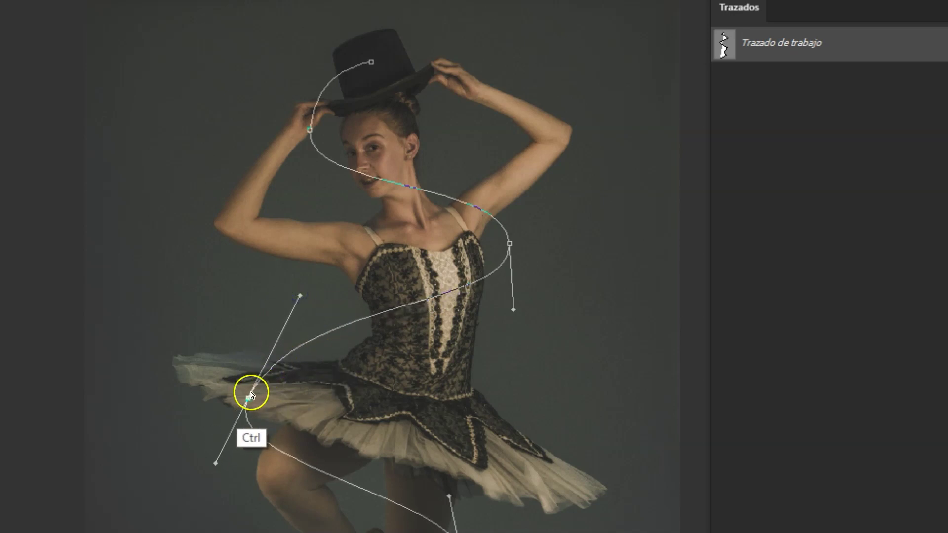
{"action": "left_click_drag", "start_coordinate": [248, 395], "coordinate": [246, 380]}
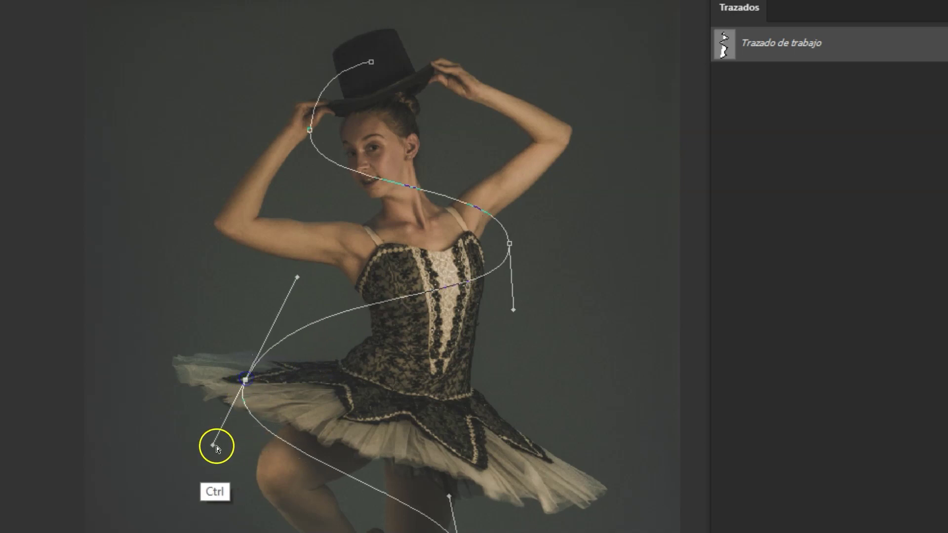
{"action": "left_click_drag", "start_coordinate": [214, 446], "coordinate": [190, 445]}
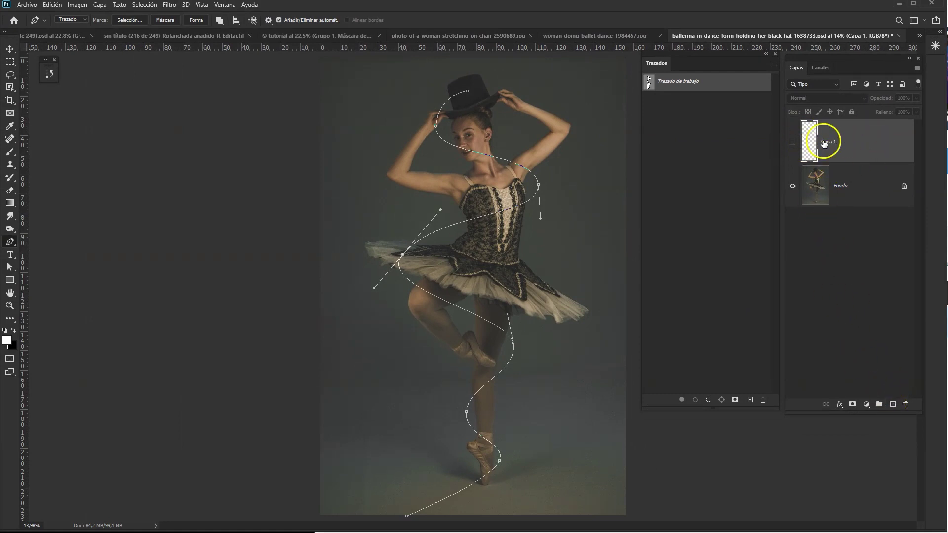
Briefly show Capa 1 for comparison, hide it again, and add new layer Capa 2
{"action": "left_click", "coordinate": [792, 142]}
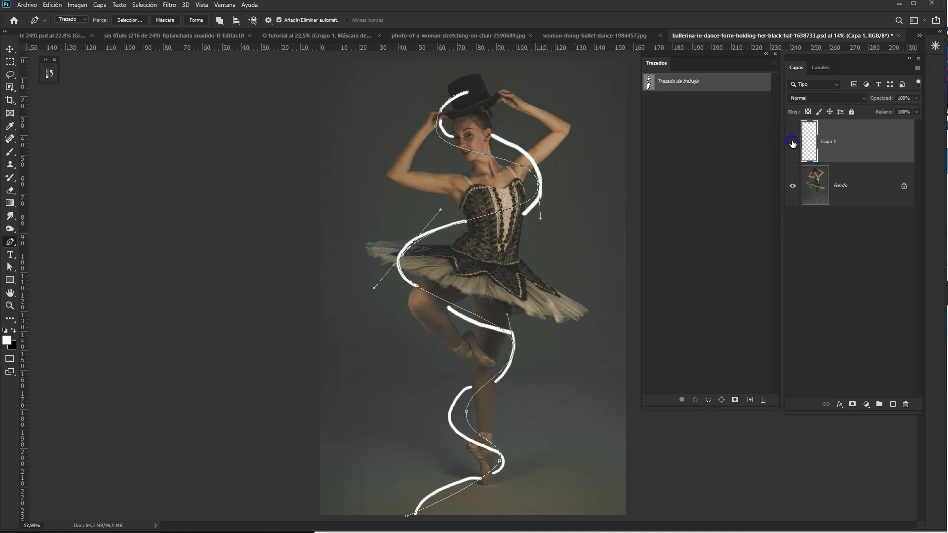
{"action": "left_click", "coordinate": [792, 143]}
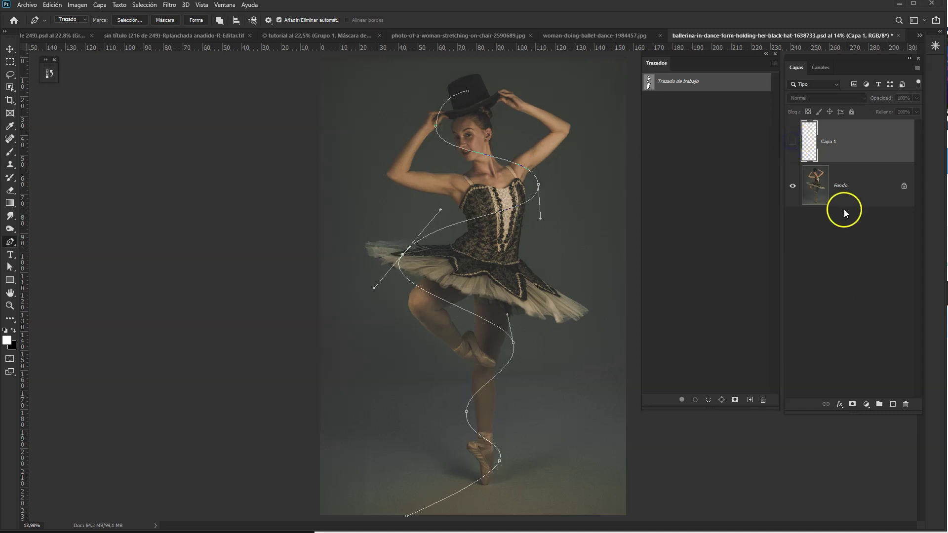
{"action": "left_click", "coordinate": [892, 404]}
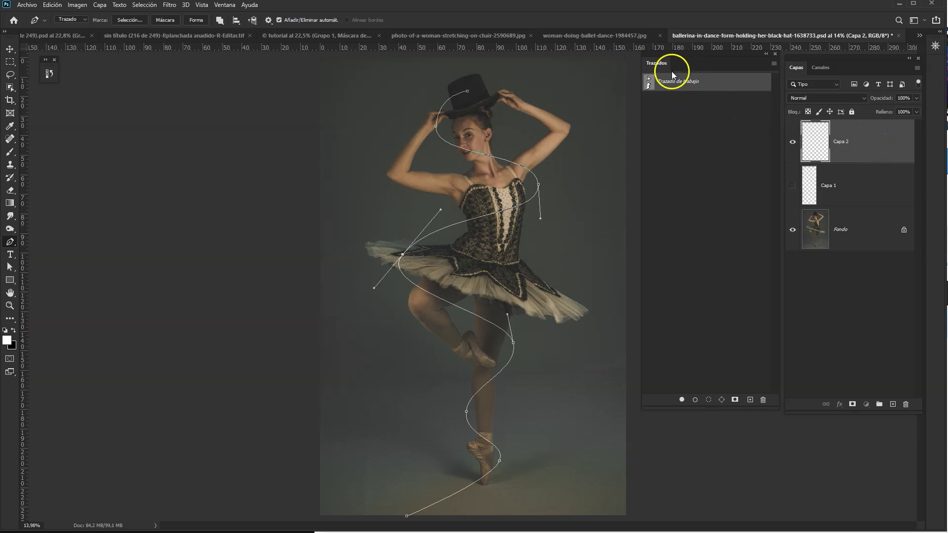
Undock the Paths panel, reopen it via Window > Paths, and select the Work Path
{"action": "left_click_drag", "start_coordinate": [654, 63], "coordinate": [848, 75]}
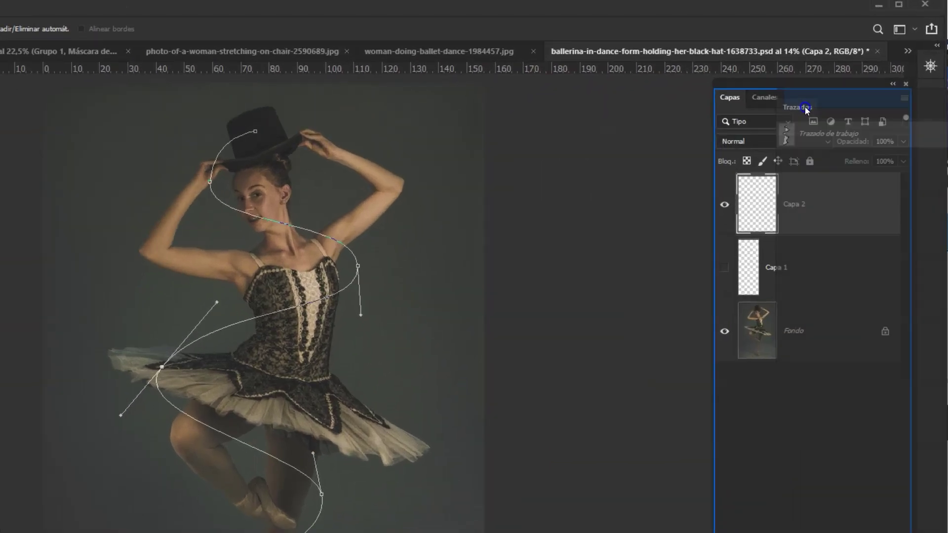
{"action": "left_click_drag", "start_coordinate": [805, 109], "coordinate": [797, 108]}
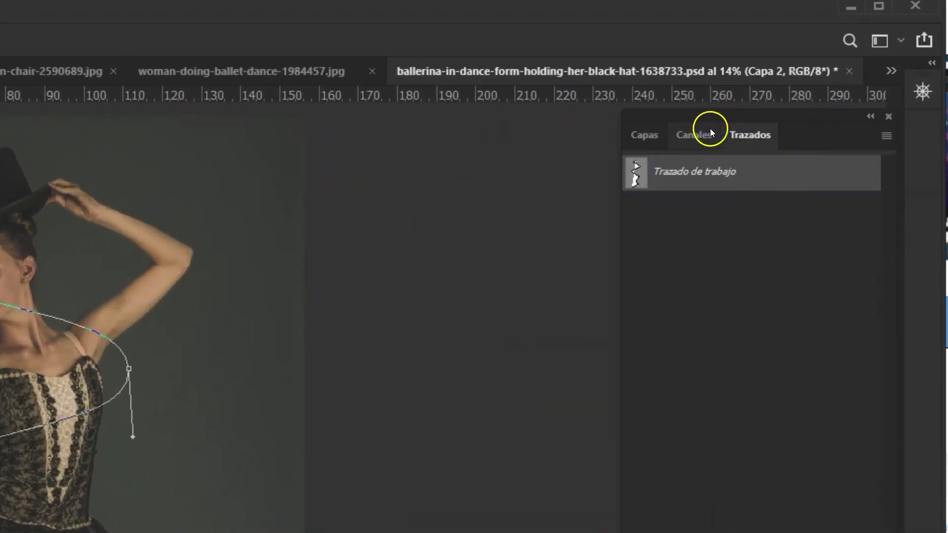
{"action": "left_click_drag", "start_coordinate": [751, 136], "coordinate": [361, 129]}
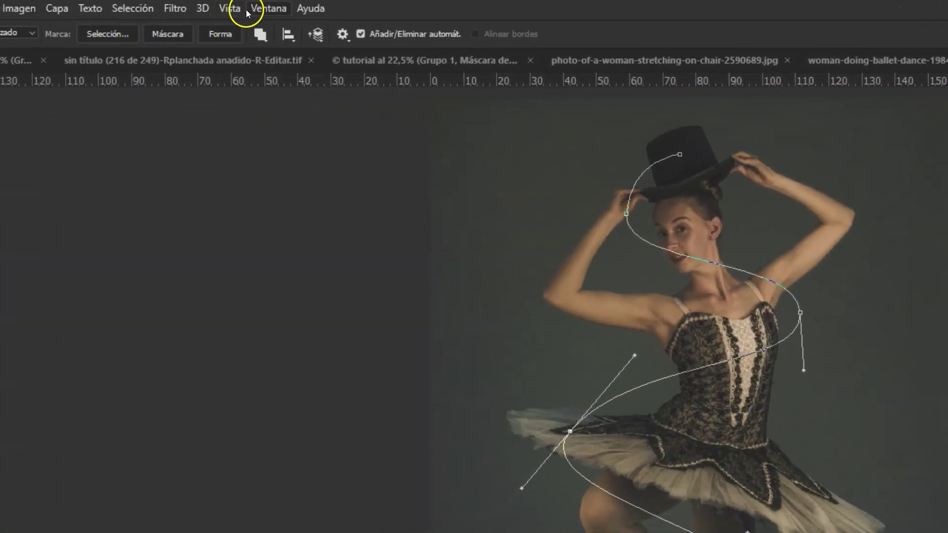
{"action": "left_click", "coordinate": [272, 10]}
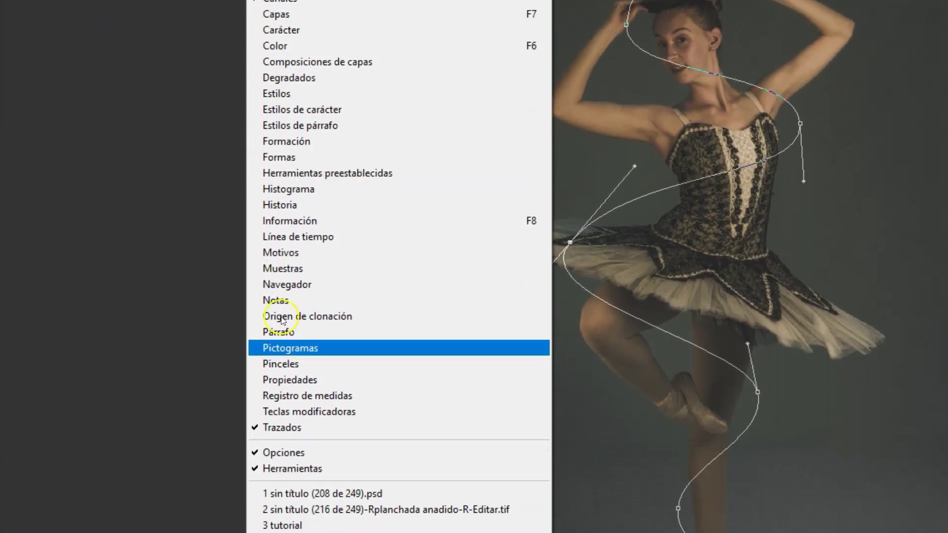
{"action": "left_click", "coordinate": [300, 428]}
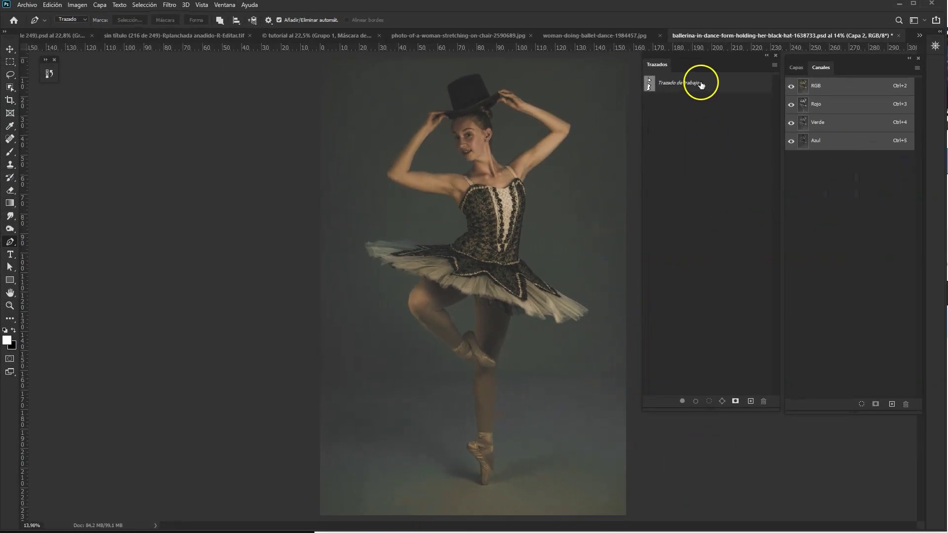
{"action": "left_click", "coordinate": [722, 82]}
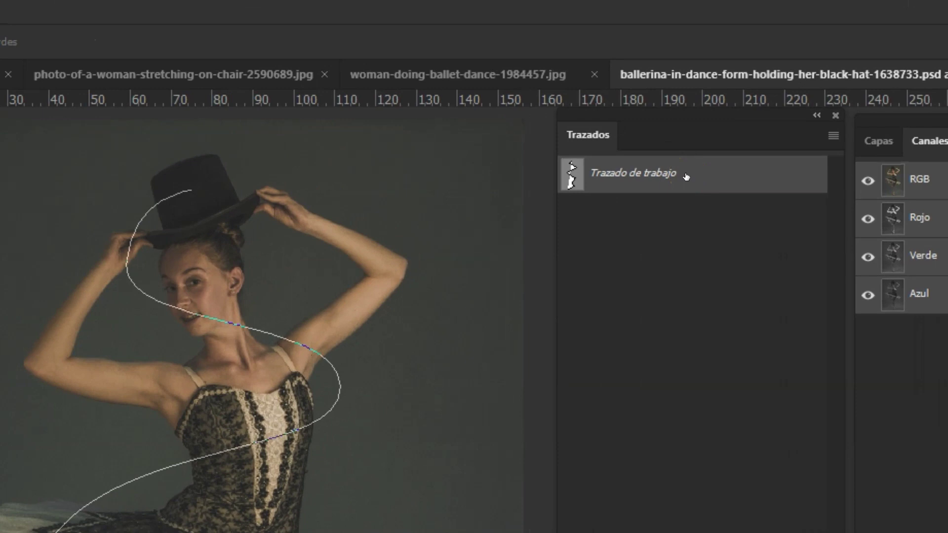
Save the Work Path as 'neon' and return to the Layers list
{"action": "double_click", "coordinate": [637, 177]}
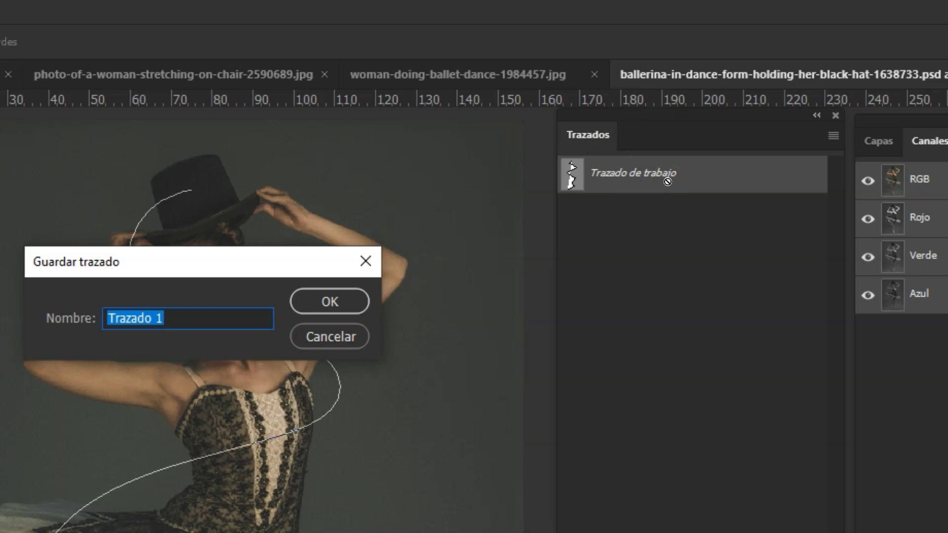
{"action": "type", "text": "neon"}
{"action": "key", "text": "Return"}
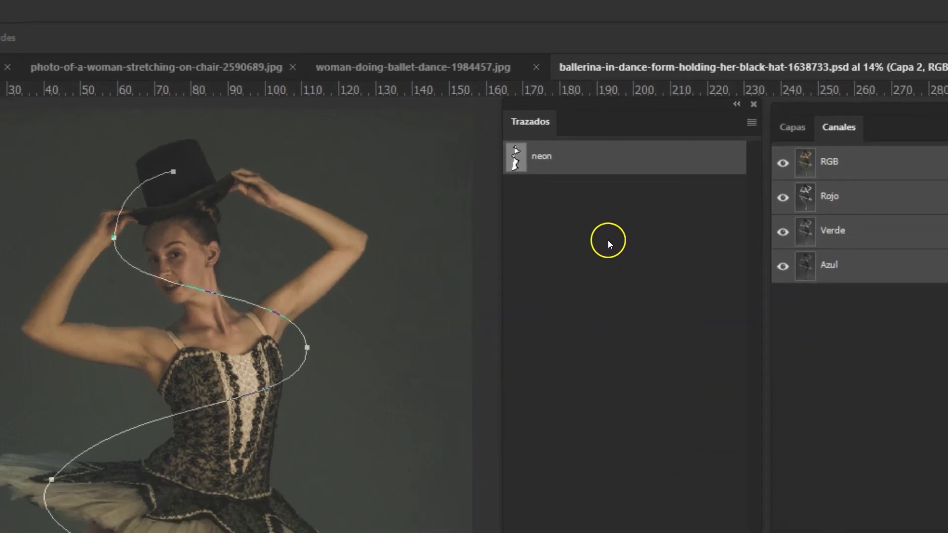
{"action": "left_click", "coordinate": [729, 117]}
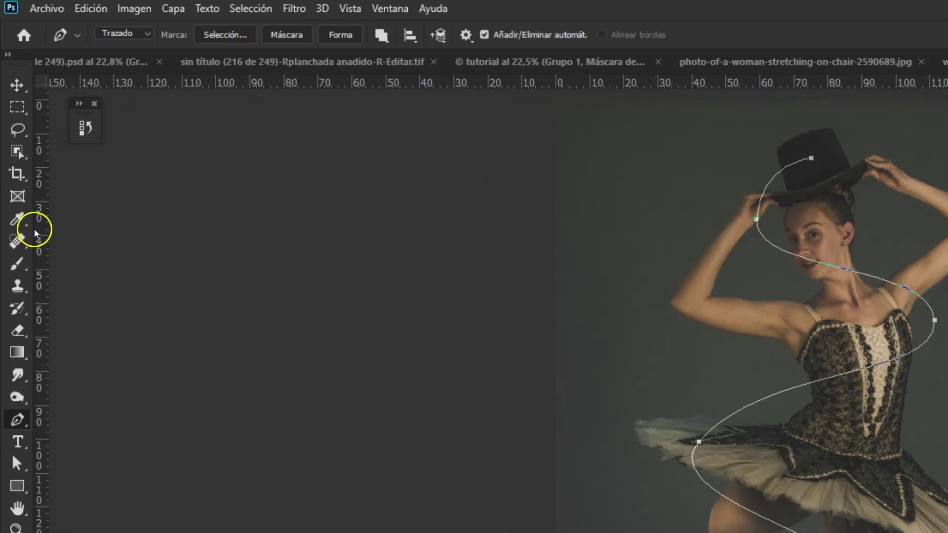
Pick the Brush tool and give it a hard round 25 px tip at 100% hardness
{"action": "left_click", "coordinate": [19, 265]}
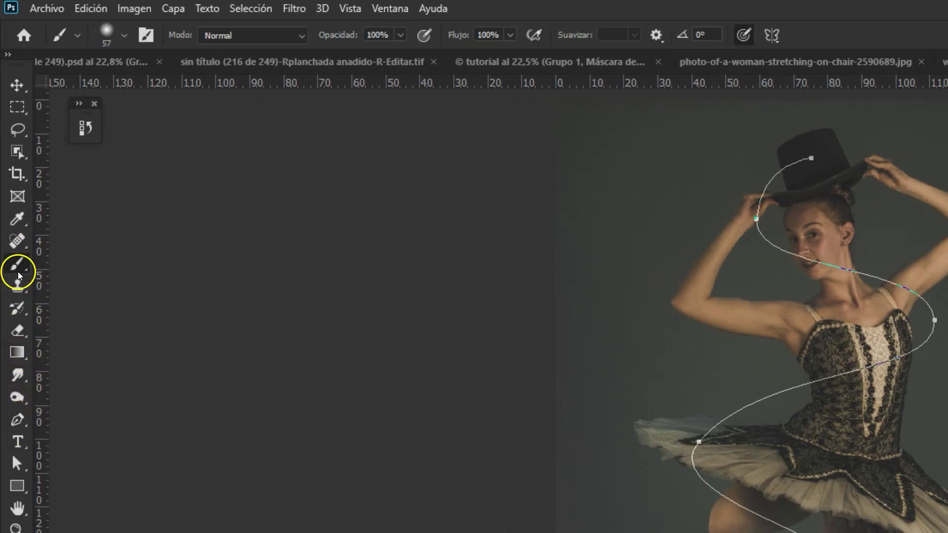
{"action": "left_click", "coordinate": [124, 35]}
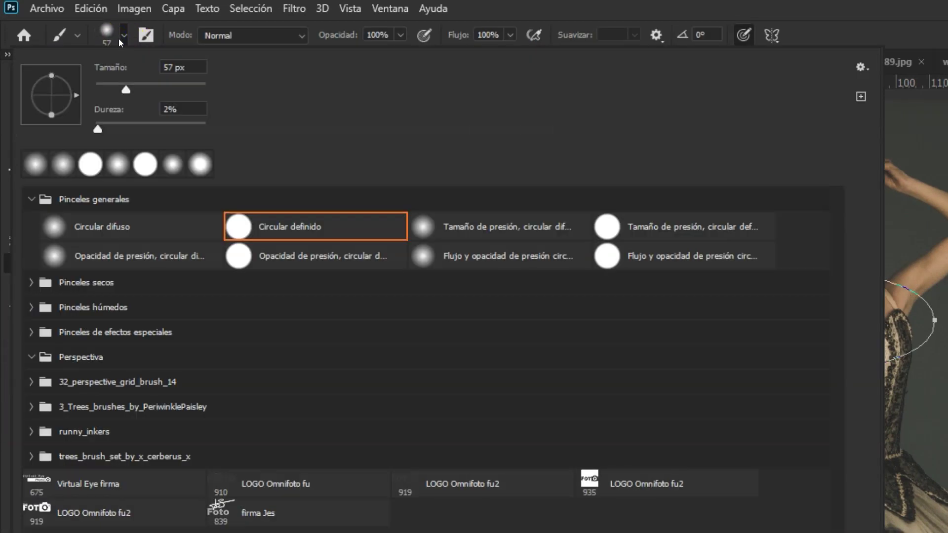
{"action": "left_click", "coordinate": [198, 67]}
{"action": "type", "text": "25"}
{"action": "type", "text": "100"}
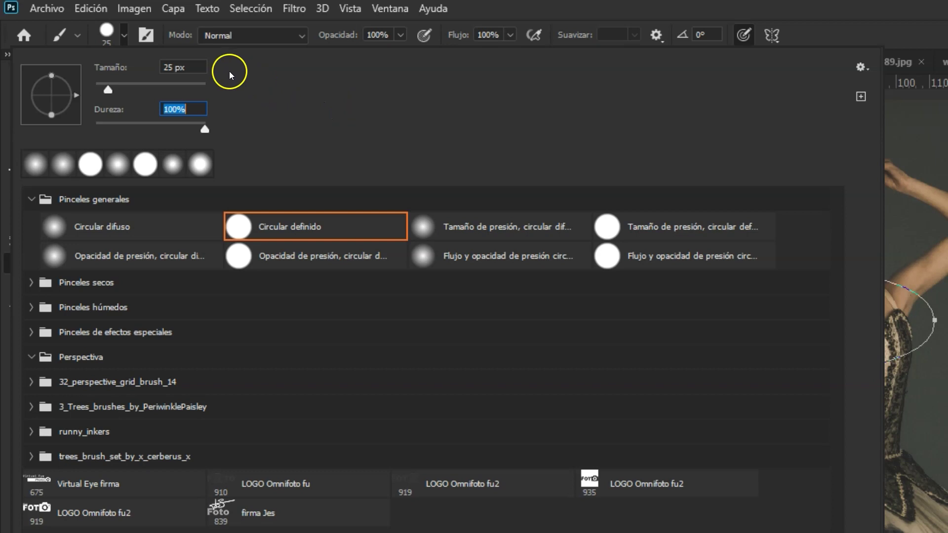
{"action": "left_click", "coordinate": [121, 33]}
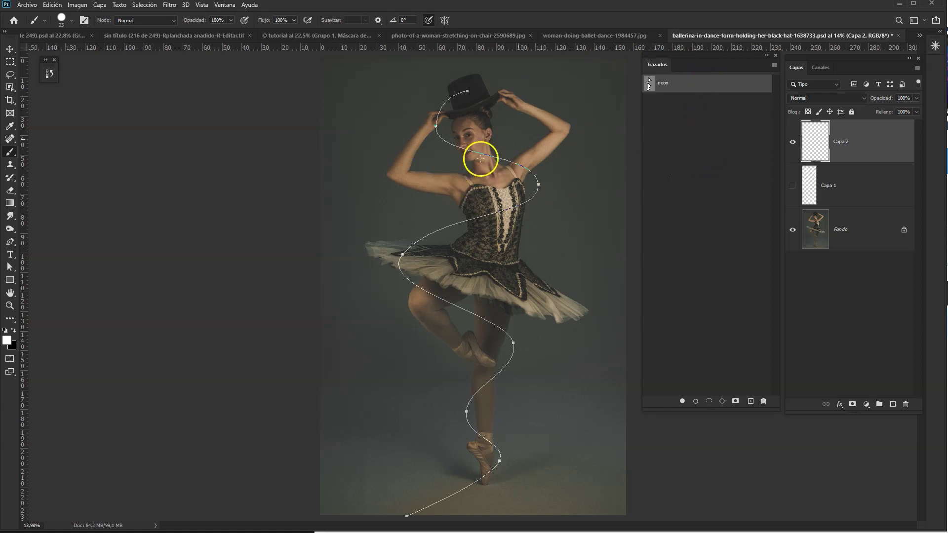
Stroke the saved neon spiral path on Capa 2 with a white Brush line
{"action": "left_click", "coordinate": [723, 129]}
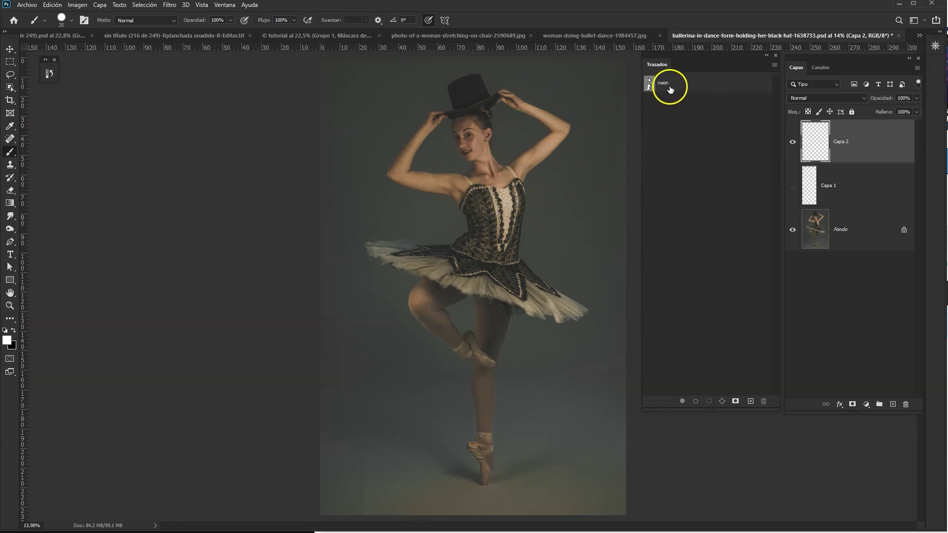
{"action": "left_click", "coordinate": [707, 83]}
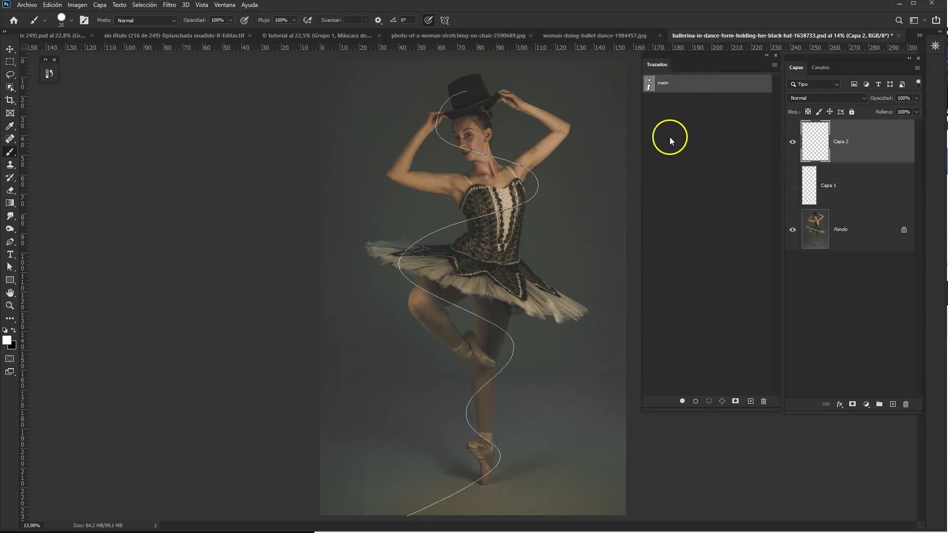
{"action": "left_click", "coordinate": [717, 138]}
{"action": "left_click", "coordinate": [714, 90]}
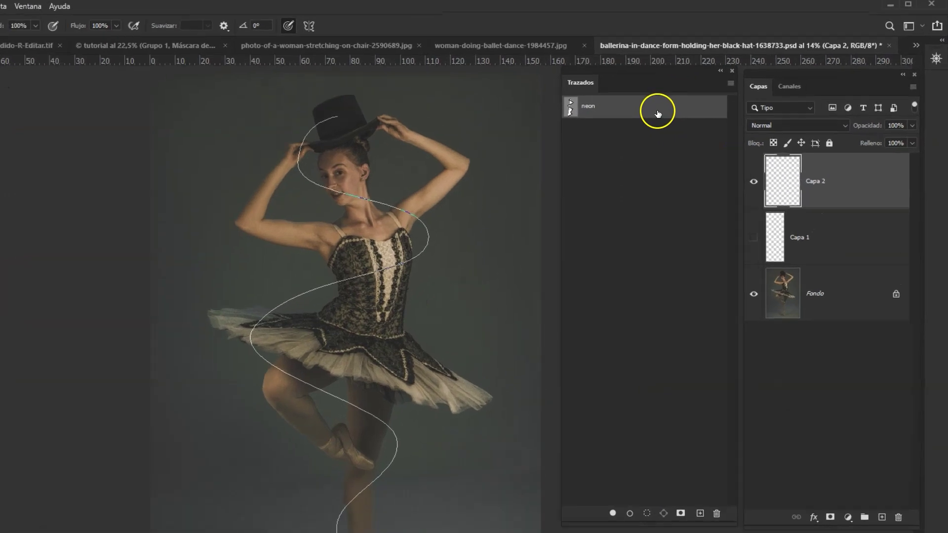
{"action": "right_click", "coordinate": [662, 113]}
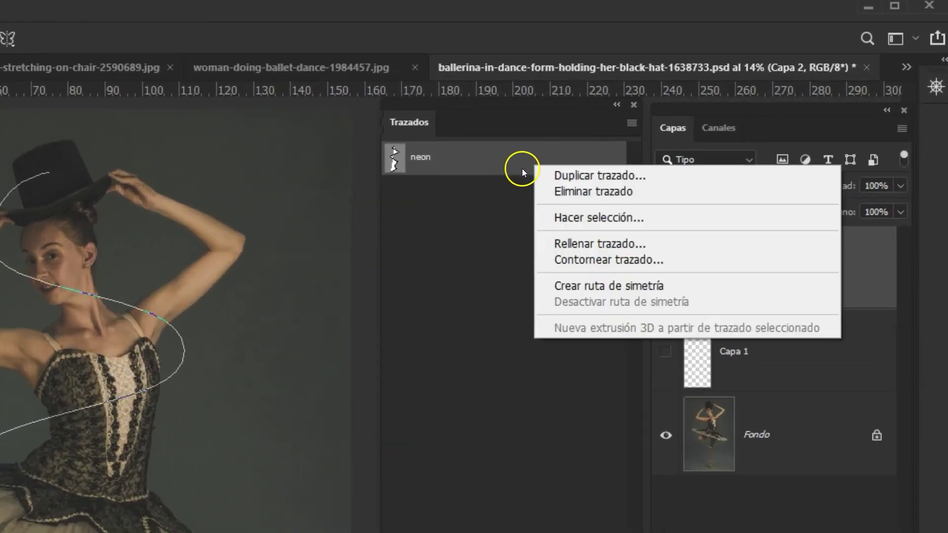
{"action": "left_click", "coordinate": [578, 260]}
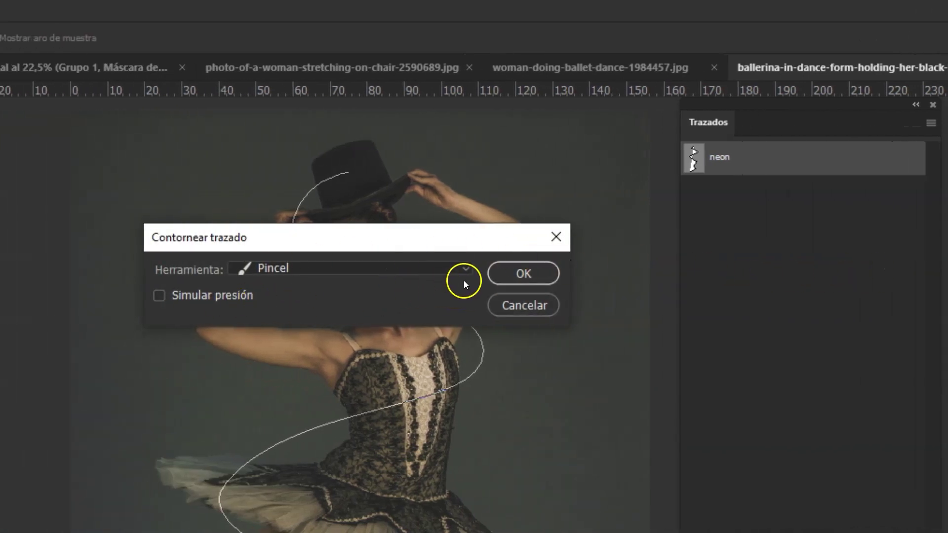
{"action": "left_click", "coordinate": [502, 272]}
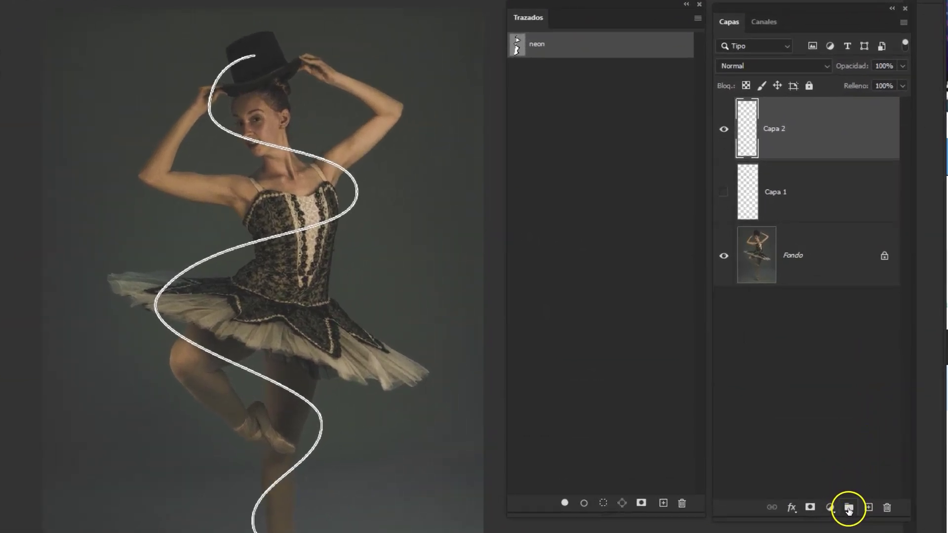
Create Grupo 1, move Capa 2 into it and delete the empty Capa 1
{"action": "left_click", "coordinate": [848, 508]}
{"action": "left_click_drag", "start_coordinate": [806, 153], "coordinate": [820, 120]}
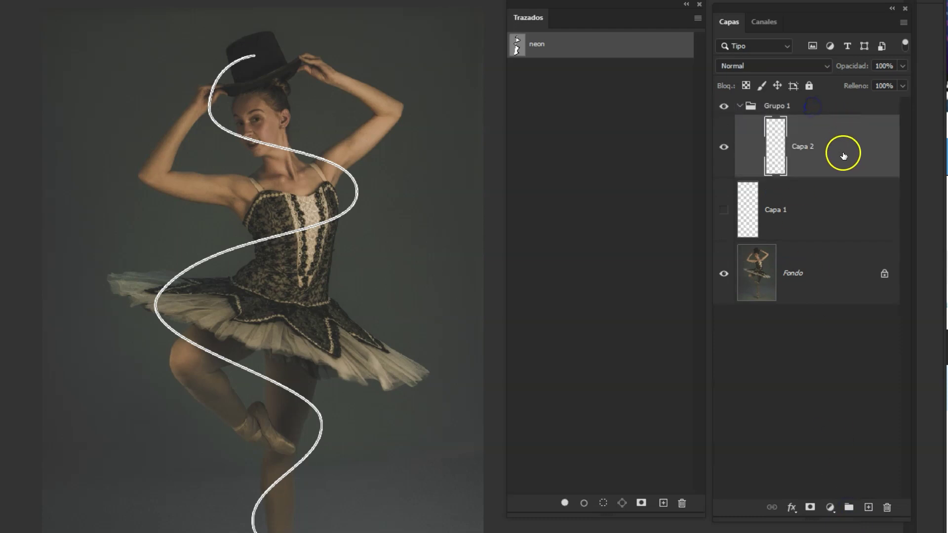
{"action": "left_click_drag", "start_coordinate": [756, 211], "coordinate": [873, 472]}
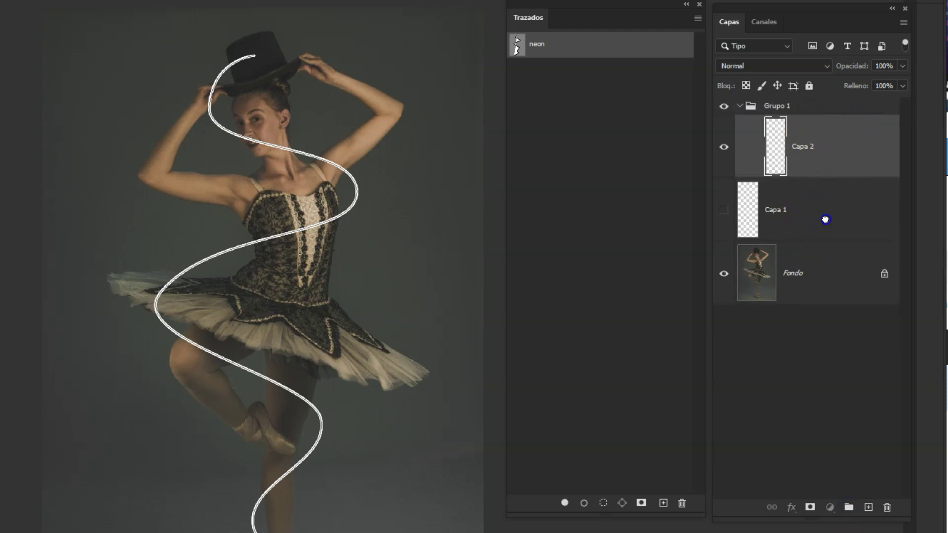
{"action": "left_click_drag", "start_coordinate": [873, 471], "coordinate": [887, 507]}
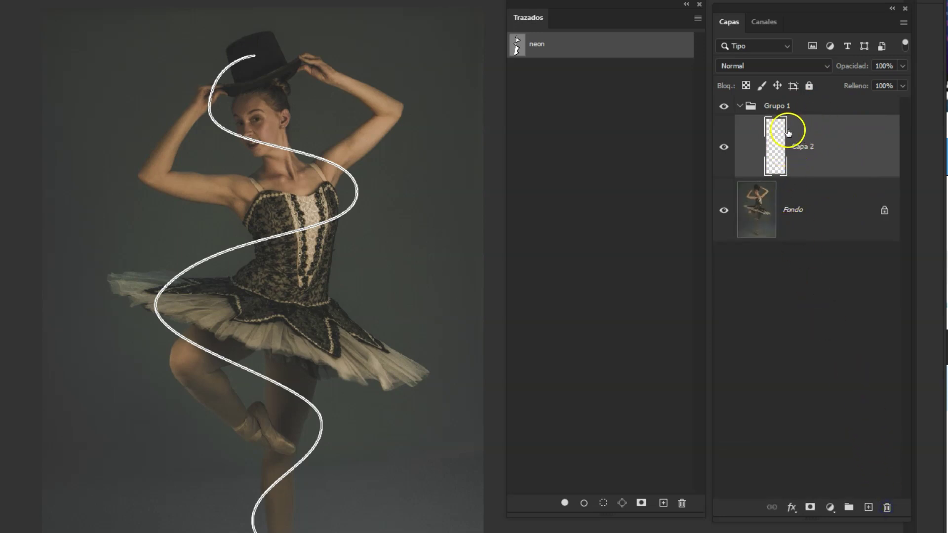
Compare the stroke with the path outline, then add a white layer mask to Grupo 1
{"action": "left_click", "coordinate": [724, 107]}
{"action": "left_click", "coordinate": [618, 98]}
{"action": "left_click", "coordinate": [599, 47]}
{"action": "left_click", "coordinate": [610, 92]}
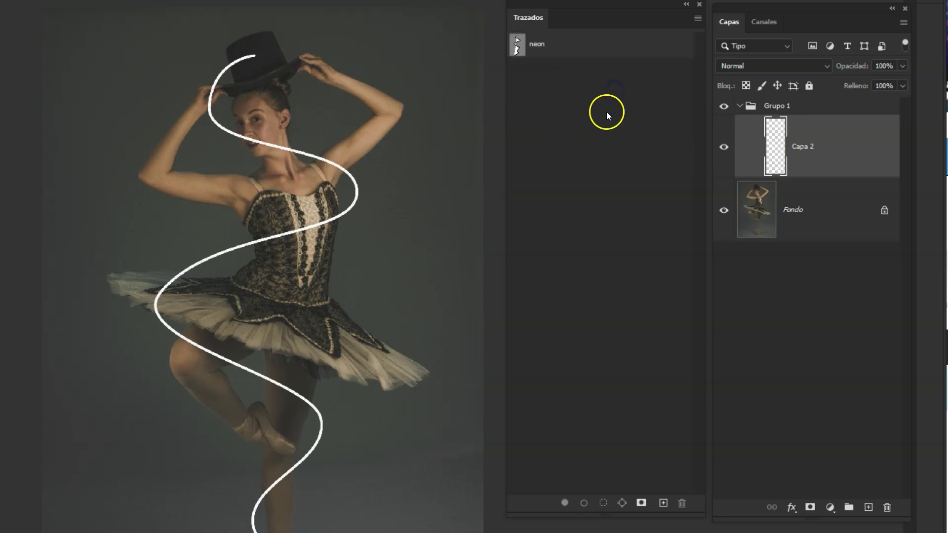
{"action": "left_click", "coordinate": [724, 106]}
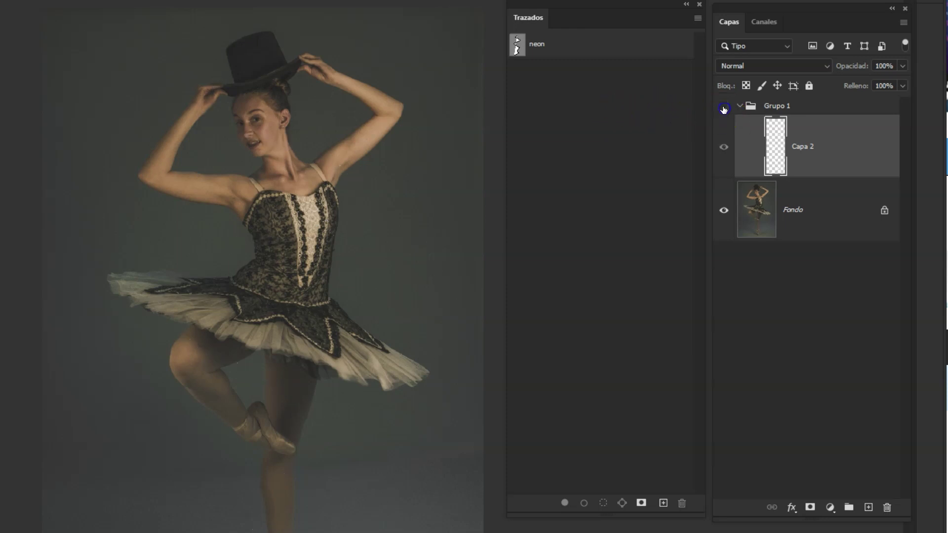
{"action": "left_click", "coordinate": [724, 106]}
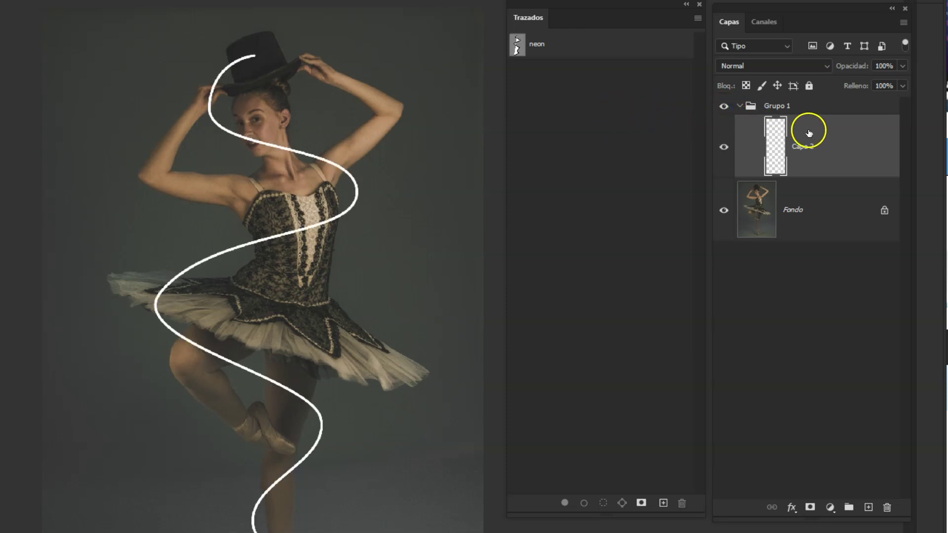
{"action": "left_click", "coordinate": [792, 106]}
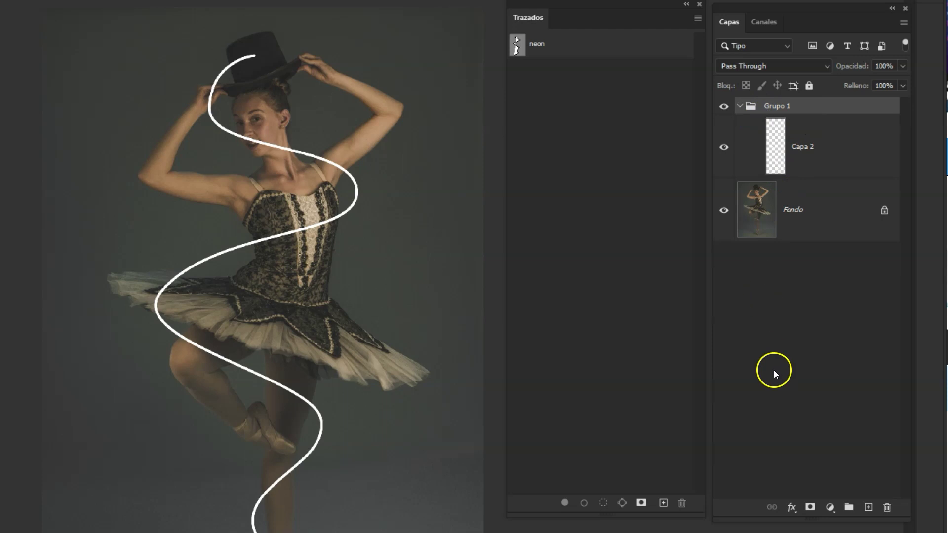
{"action": "left_click", "coordinate": [810, 508]}
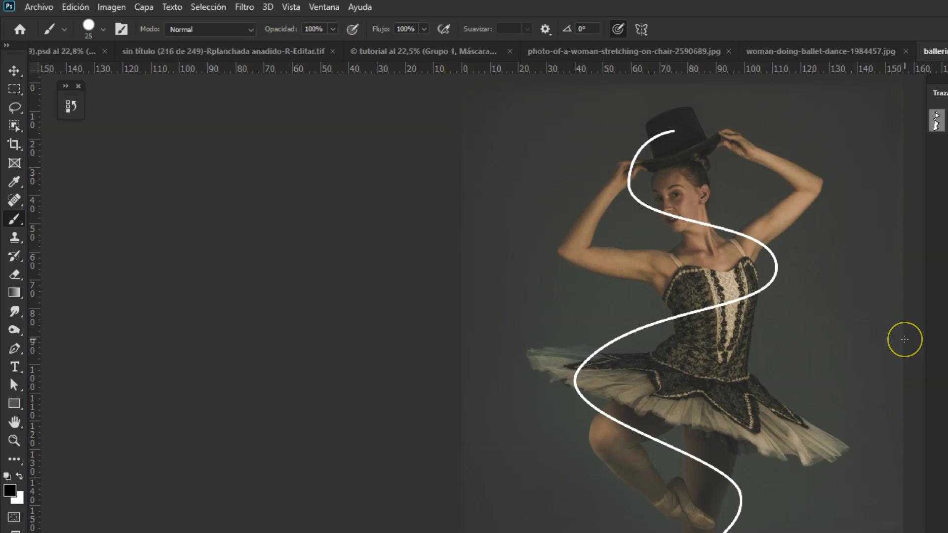
Hide Grupo 1, make the Fondo photo layer active and bring up the Object Selection flyout
{"action": "left_click", "coordinate": [904, 339], "text": "ctrl"}
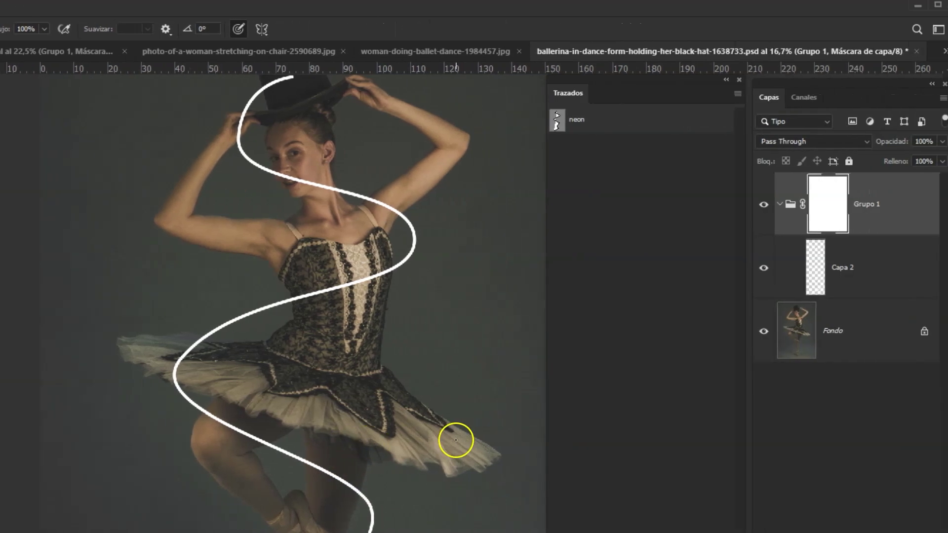
{"action": "key", "text": "ctrl+minus"}
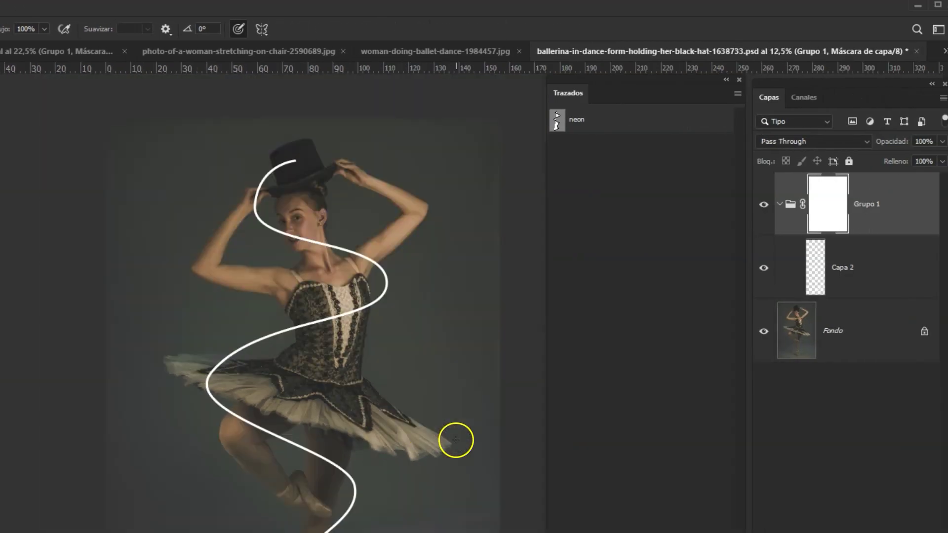
{"action": "left_click", "coordinate": [764, 207]}
{"action": "left_click", "coordinate": [847, 334]}
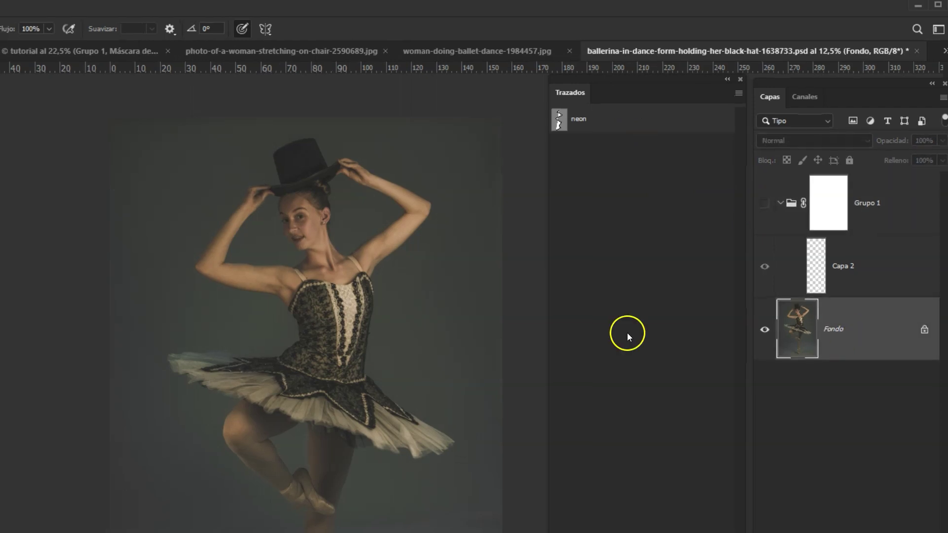
{"action": "left_click", "coordinate": [11, 90]}
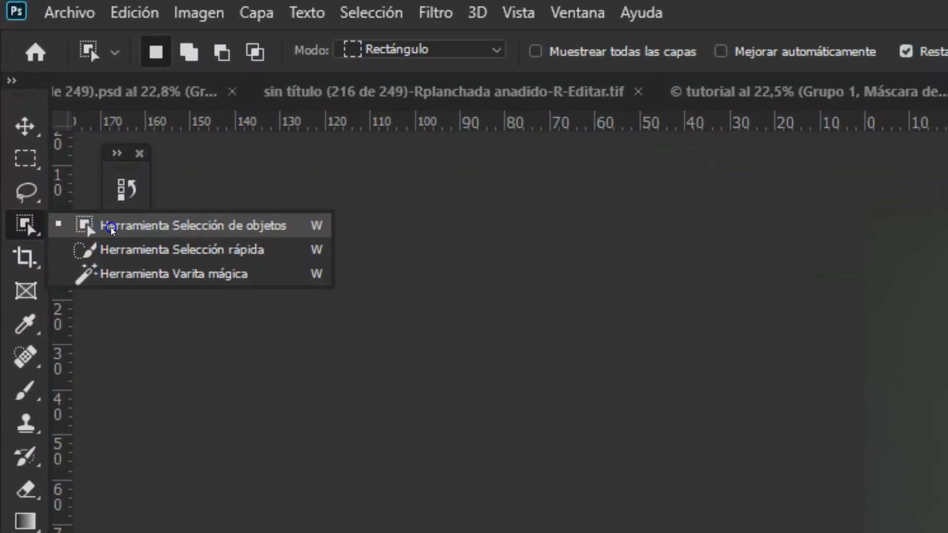
Select the ballerina with Object Selection, subtract the gap between her legs, then target Grupo 1's mask
{"action": "left_click", "coordinate": [112, 227]}
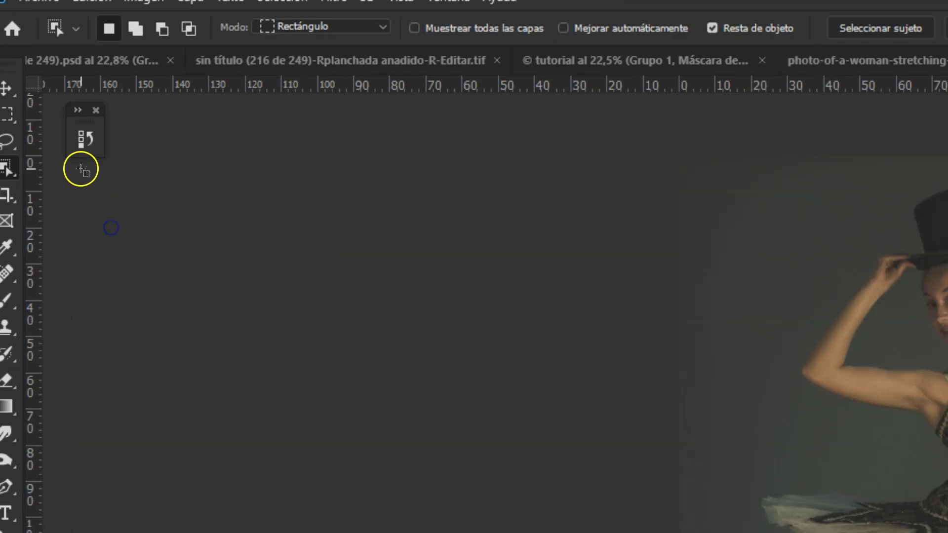
{"action": "mouse_move", "coordinate": [390, 66]}
{"action": "left_mouse_down"}
{"action": "mouse_move", "coordinate": [634, 516]}
{"action": "mouse_move", "coordinate": [615, 483]}
{"action": "left_mouse_up"}
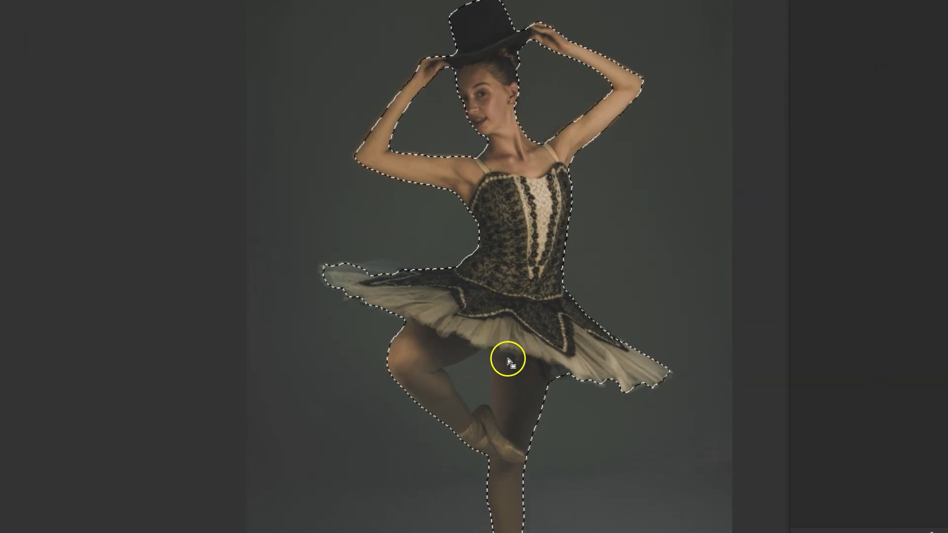
{"action": "key", "text": "alt"}
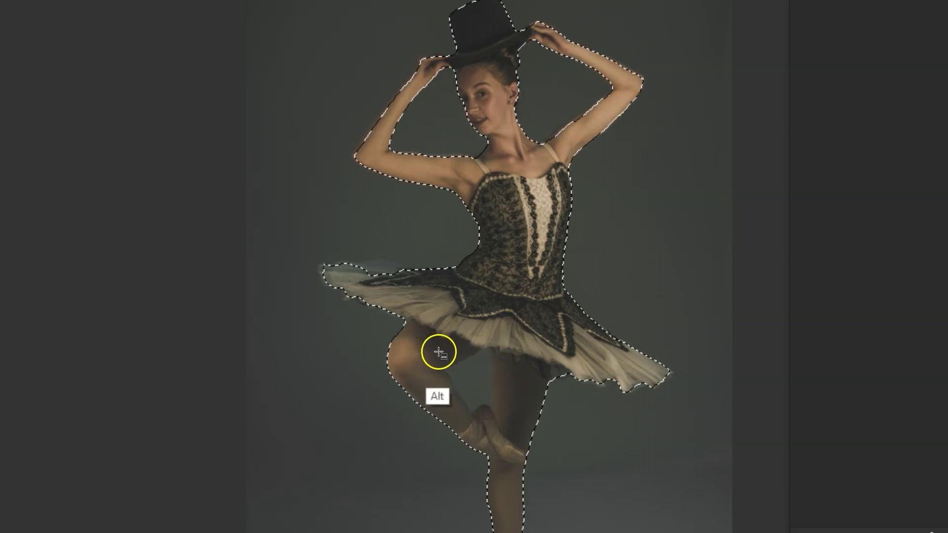
{"action": "left_click_drag", "start_coordinate": [441, 341], "coordinate": [511, 413]}
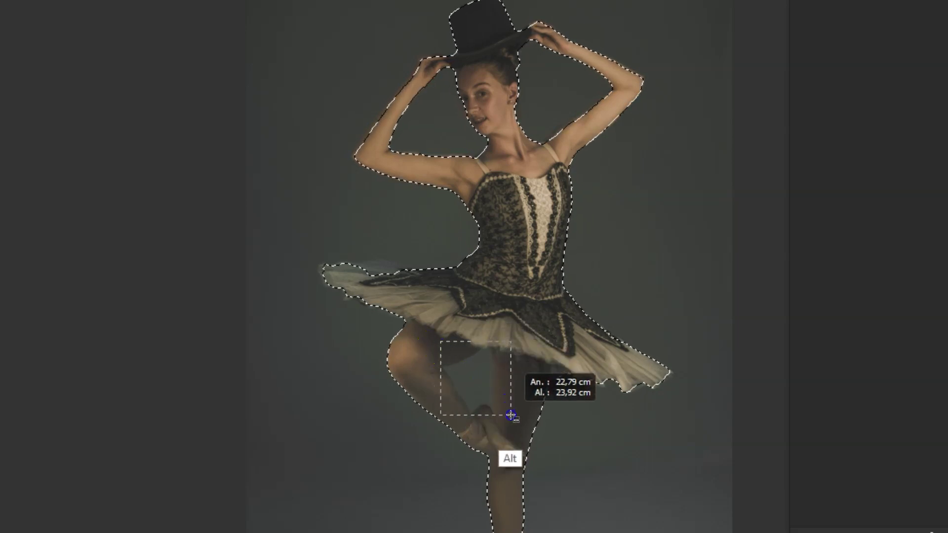
{"action": "left_click_drag", "start_coordinate": [511, 413], "coordinate": [507, 410]}
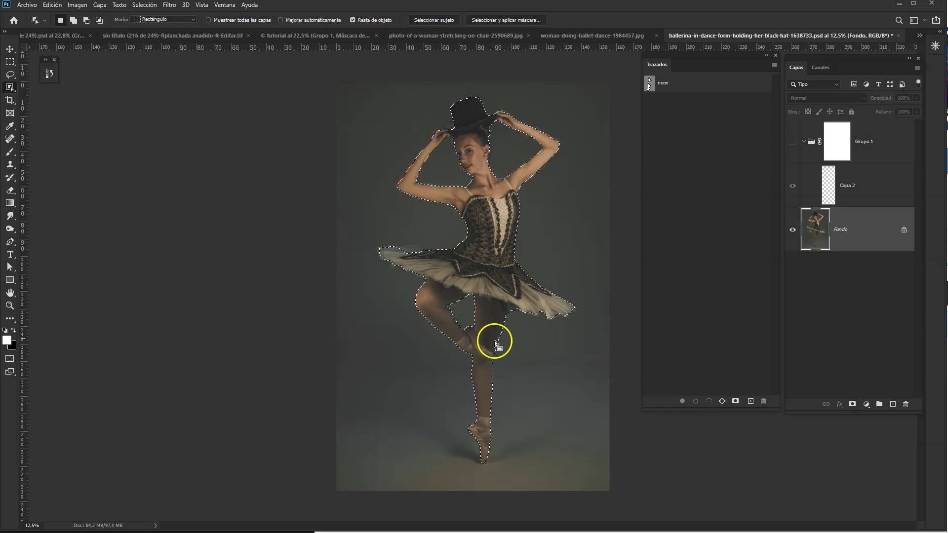
{"action": "left_click", "coordinate": [792, 142]}
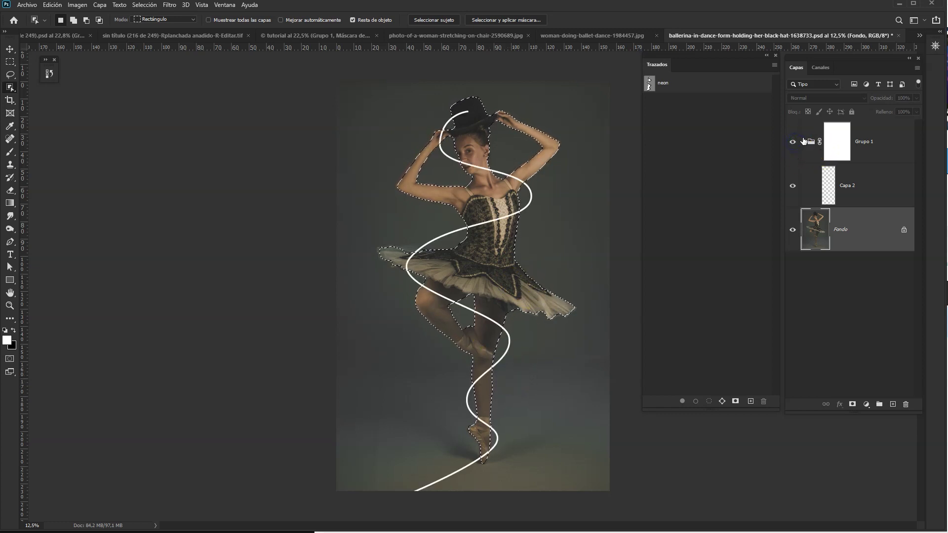
{"action": "left_click", "coordinate": [839, 141]}
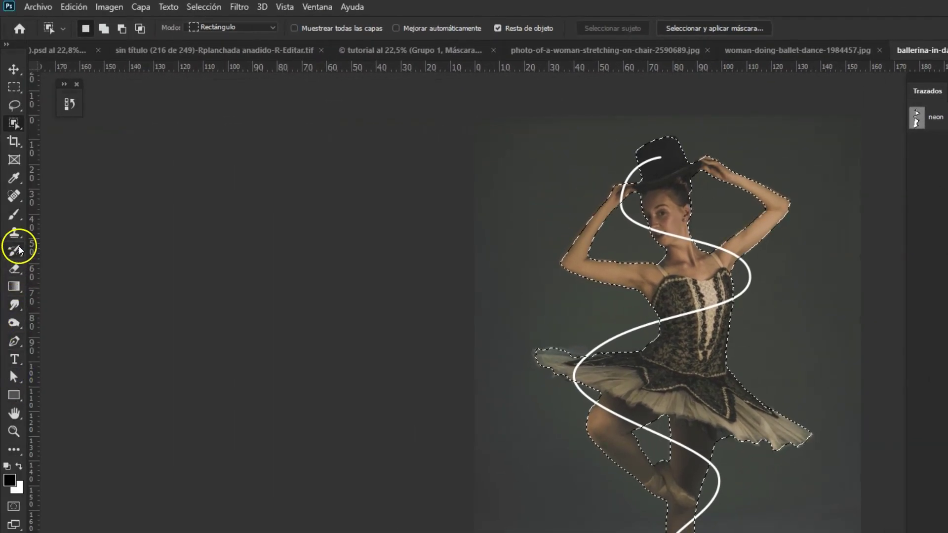
With a 225 px black brush, mask the neon line behind the heel, ankle, thigh and leg
{"action": "left_click", "coordinate": [13, 214]}
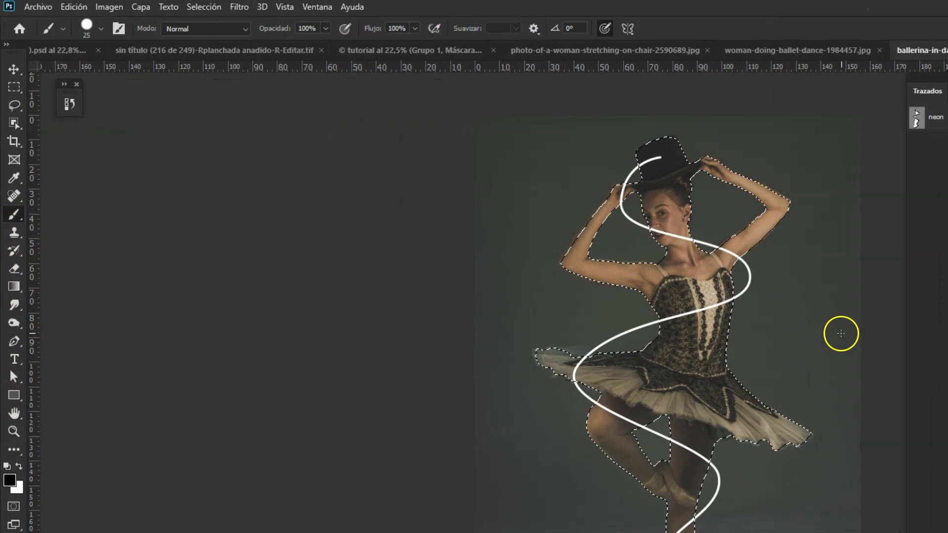
{"action": "key", "text": "ctrl+plus"}
{"action": "key", "text": "ctrl+plus"}
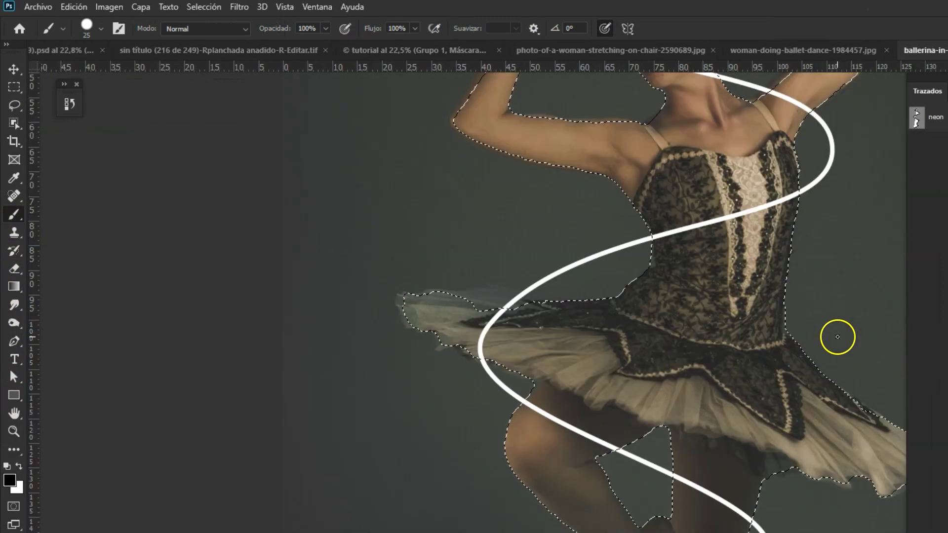
{"action": "left_click_drag", "start_coordinate": [826, 500], "coordinate": [757, 381]}
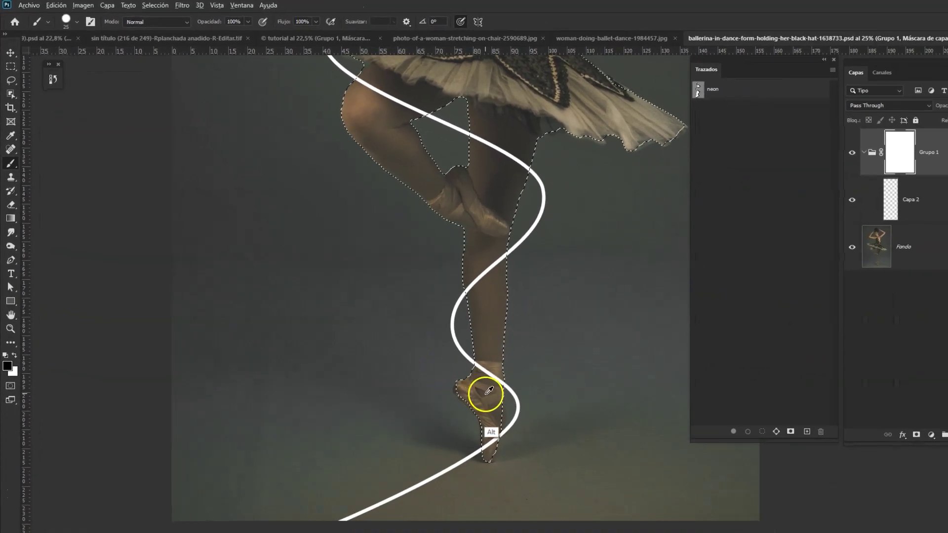
{"action": "right_click", "coordinate": [483, 392], "text": "alt"}
{"action": "left_click_drag", "start_coordinate": [524, 407], "coordinate": [503, 408]}
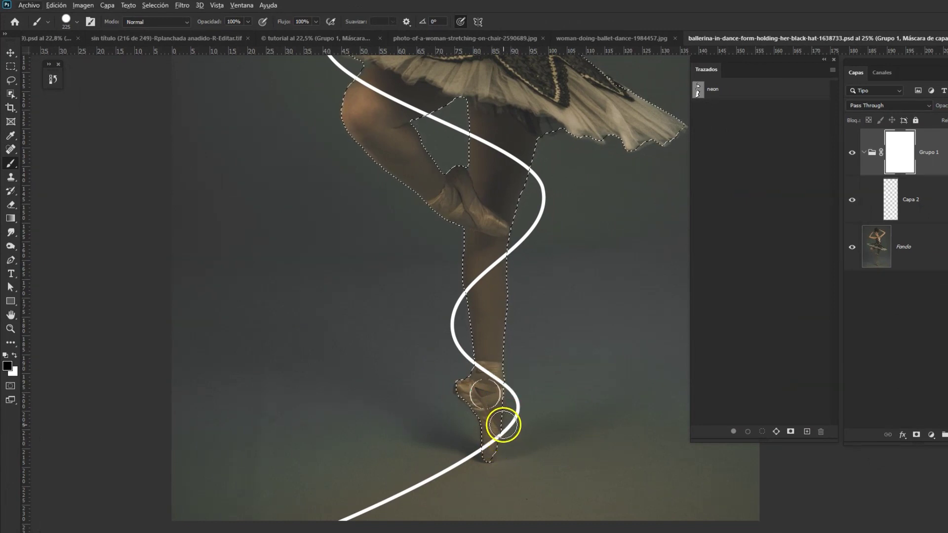
{"action": "left_click_drag", "start_coordinate": [494, 438], "coordinate": [489, 442]}
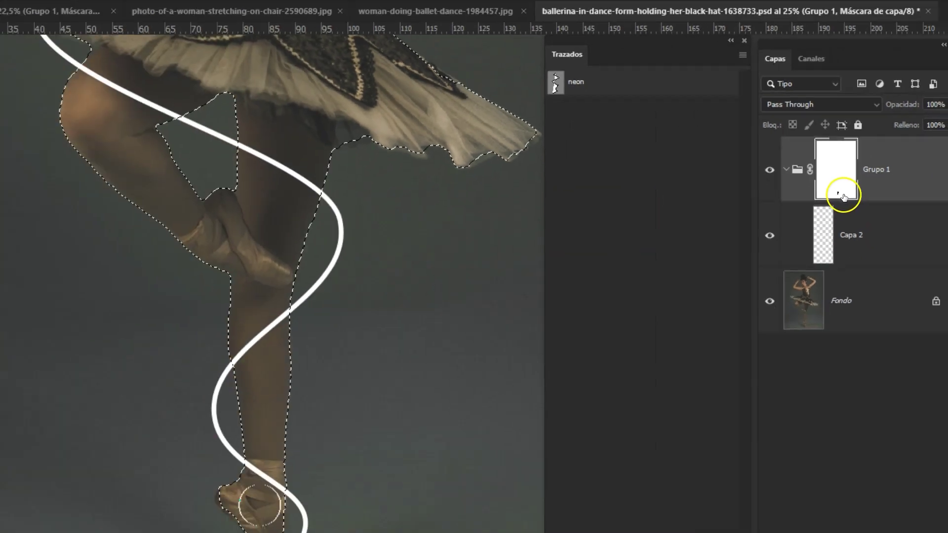
{"action": "left_click", "coordinate": [845, 158], "text": "alt"}
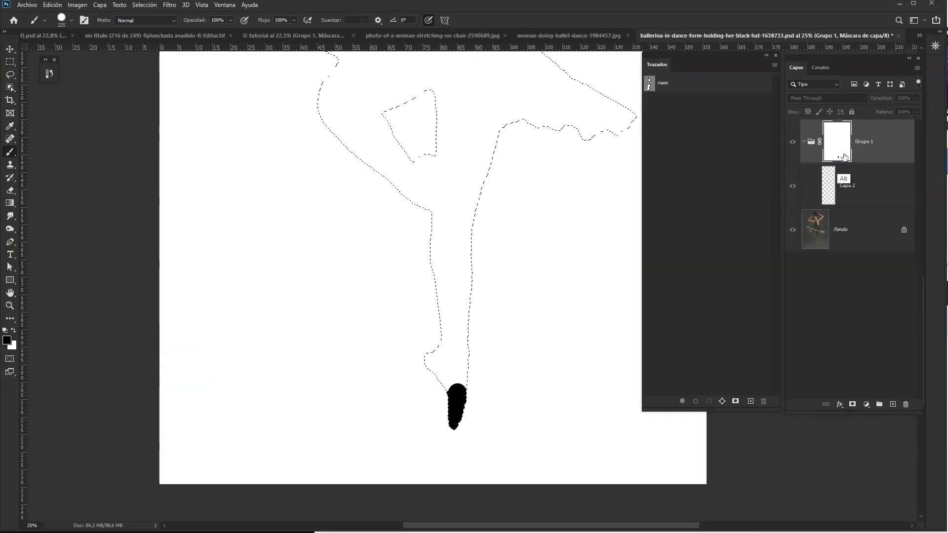
{"action": "left_click", "coordinate": [845, 156], "text": "alt"}
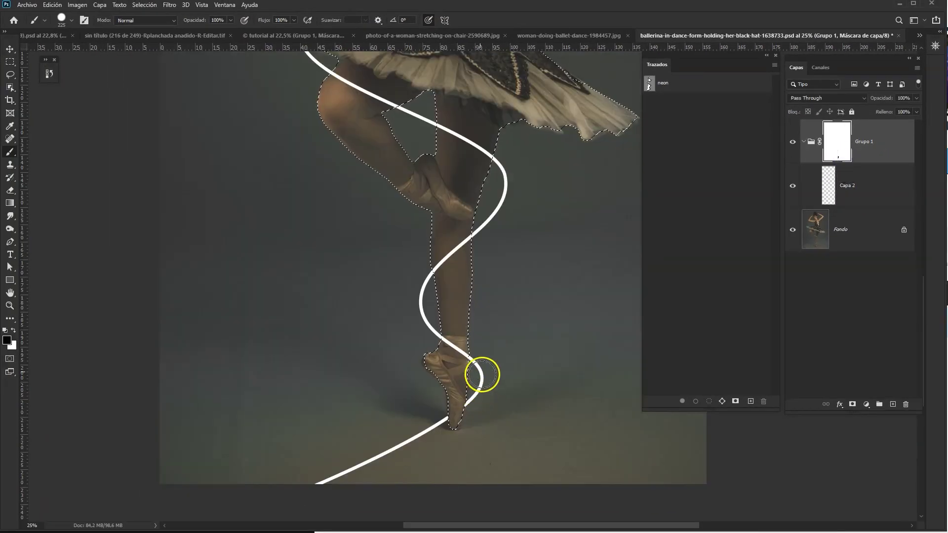
{"action": "left_click_drag", "start_coordinate": [459, 352], "coordinate": [447, 340]}
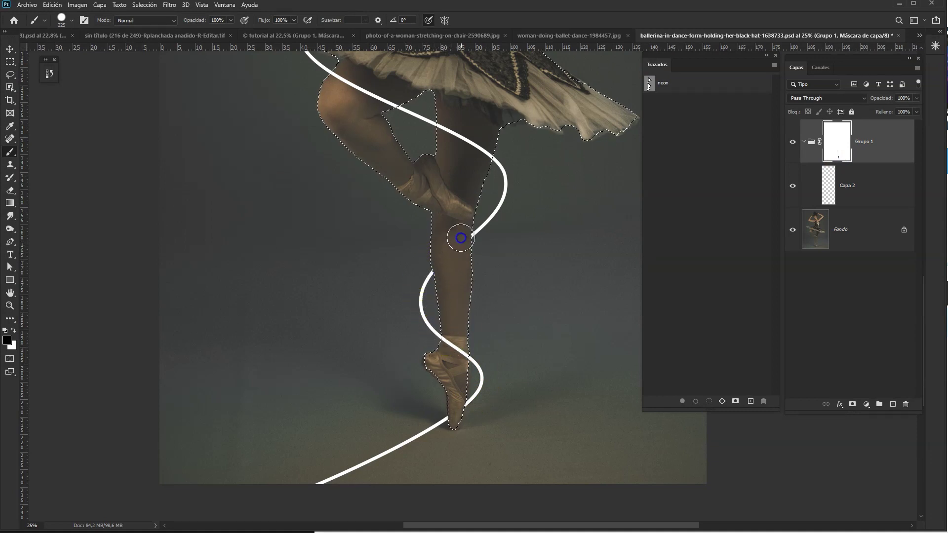
{"action": "mouse_move", "coordinate": [433, 120]}
{"action": "left_mouse_down"}
{"action": "mouse_move", "coordinate": [450, 117]}
{"action": "mouse_move", "coordinate": [488, 239]}
{"action": "left_mouse_up"}
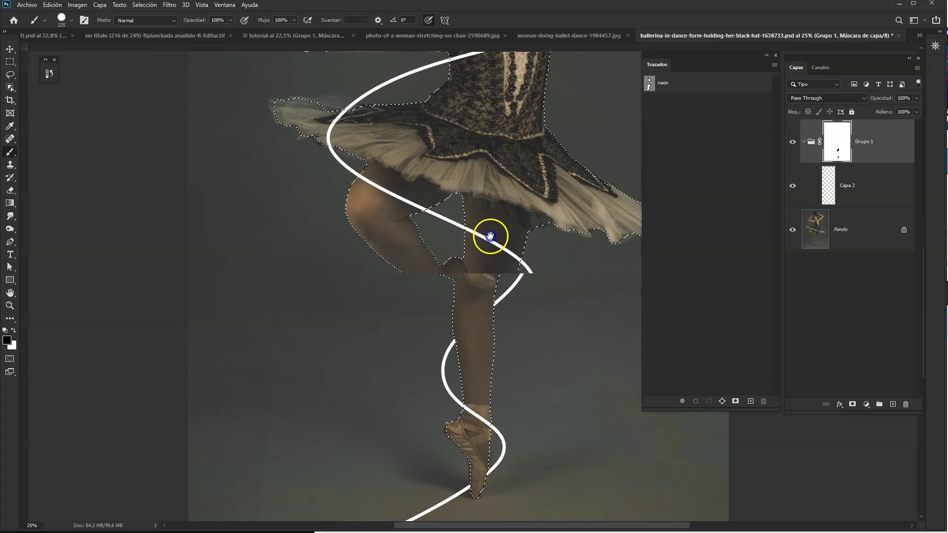
{"action": "left_click", "coordinate": [422, 227]}
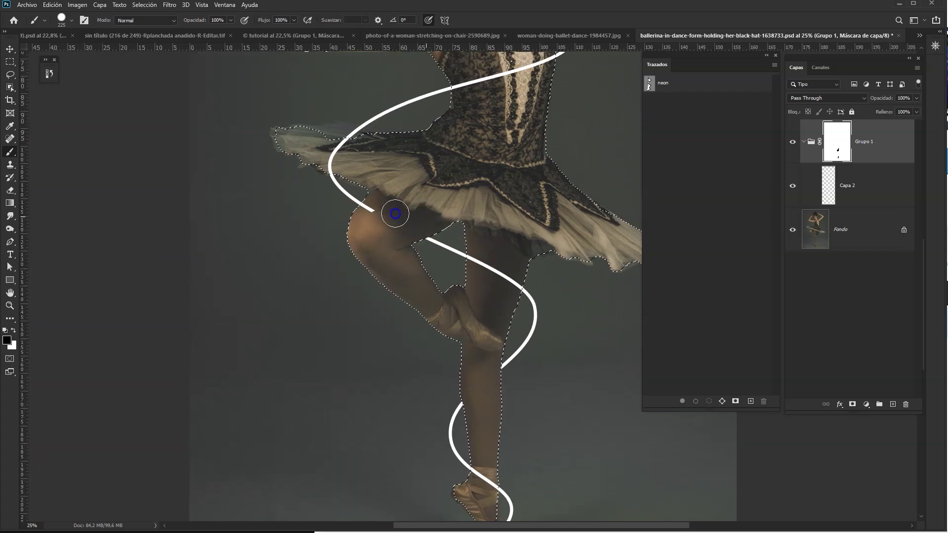
{"action": "left_click_drag", "start_coordinate": [380, 121], "coordinate": [398, 111]}
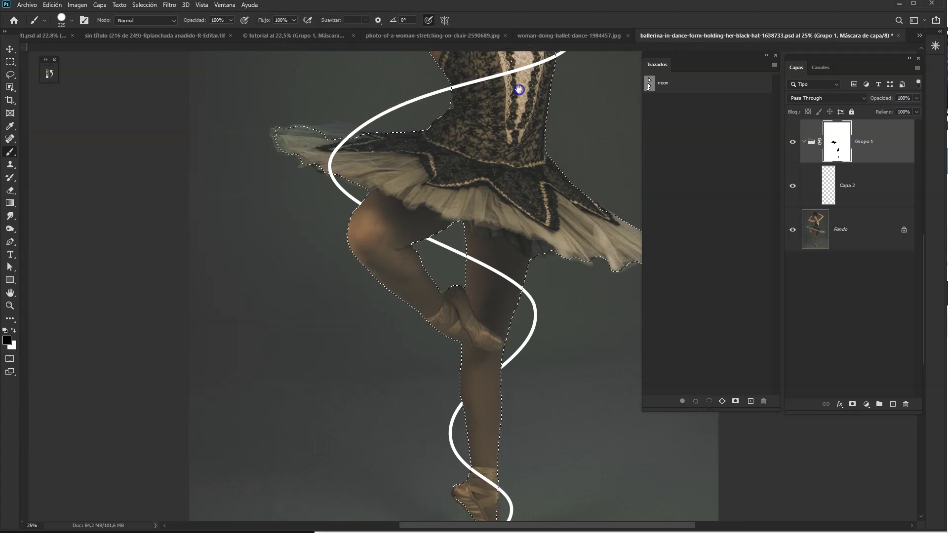
Mask the neon line over the chest, head and raised hand, then fit the view
{"action": "left_click_drag", "start_coordinate": [515, 91], "coordinate": [430, 212]}
{"action": "left_click", "coordinate": [374, 192]}
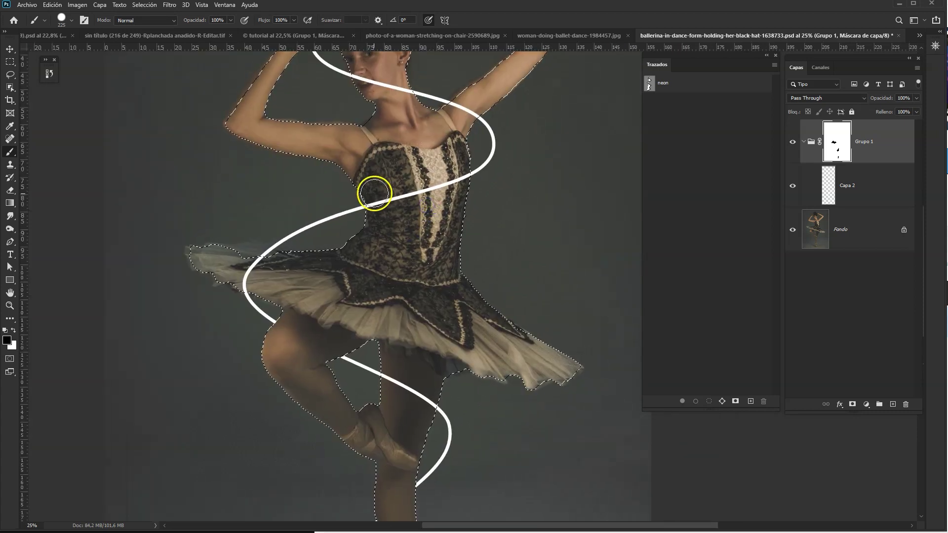
{"action": "left_click_drag", "start_coordinate": [467, 173], "coordinate": [482, 197]}
{"action": "left_click_drag", "start_coordinate": [439, 123], "coordinate": [444, 226]}
{"action": "left_click", "coordinate": [406, 196]}
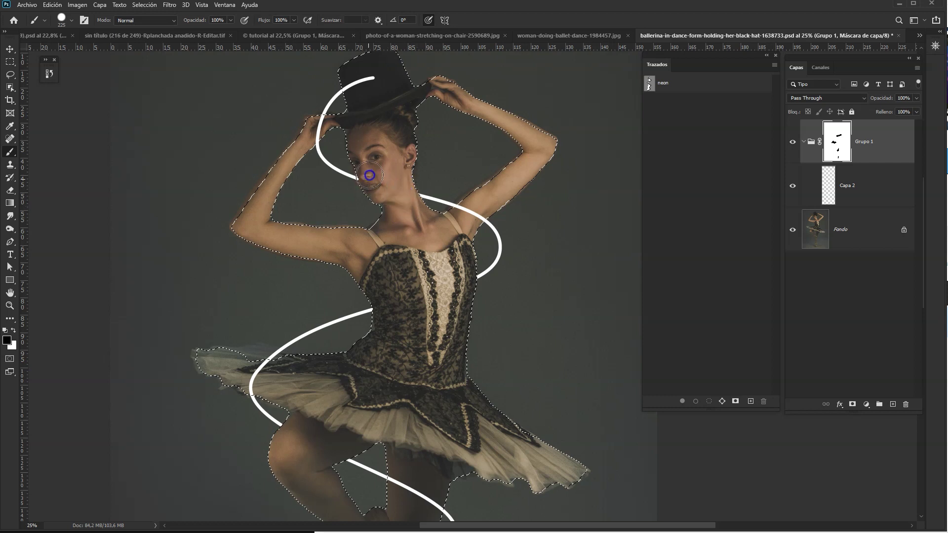
{"action": "left_click_drag", "start_coordinate": [413, 155], "coordinate": [323, 125]}
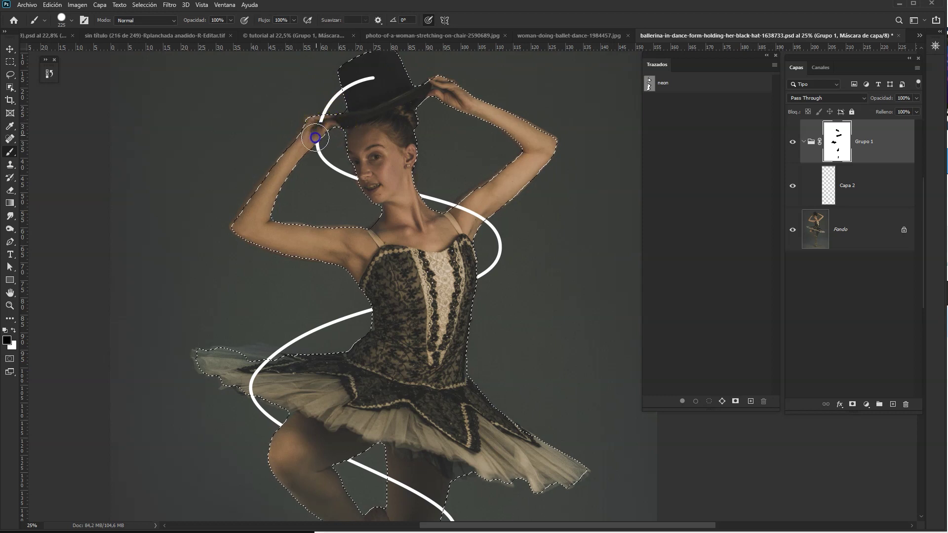
{"action": "left_click_drag", "start_coordinate": [318, 129], "coordinate": [601, 142]}
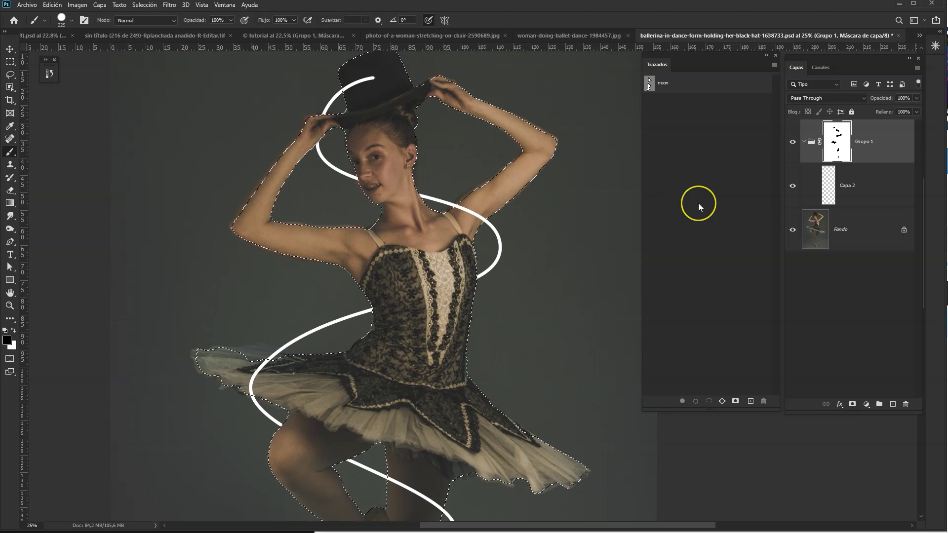
{"action": "key", "text": "ctrl+0"}
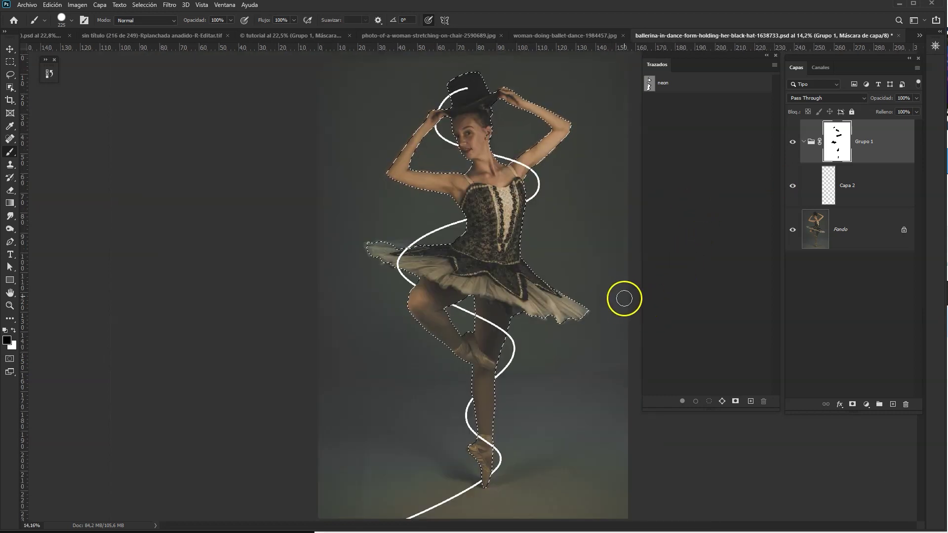
Deselect the ballerina, rename Capa 2 to 'neon' and open its Layer Style settings
{"action": "key", "text": "ctrl+d"}
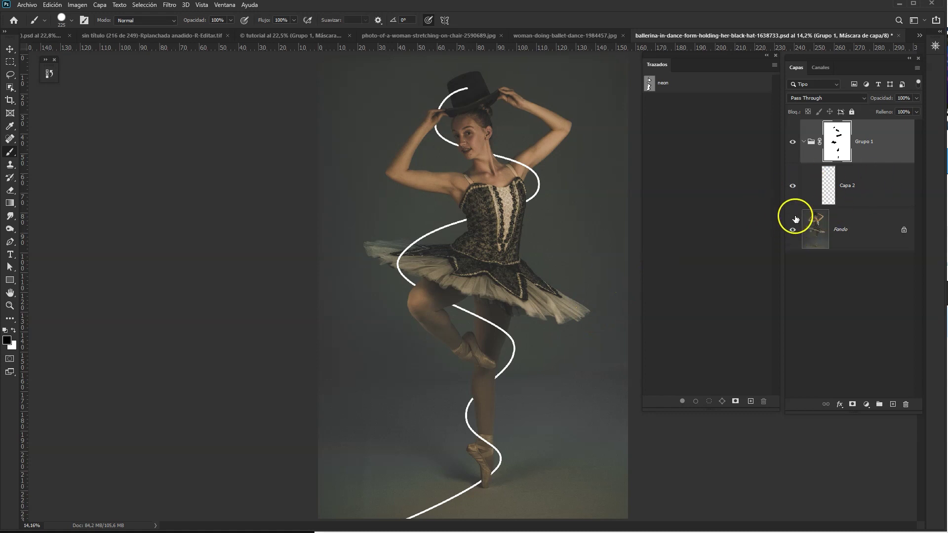
{"action": "double_click", "coordinate": [846, 186]}
{"action": "type", "text": "neo"}
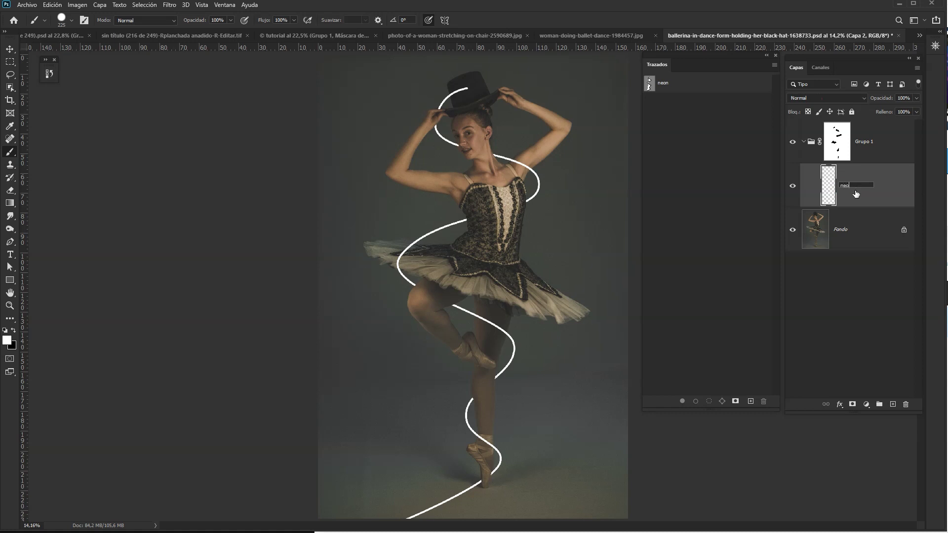
{"action": "type", "text": "n"}
{"action": "key", "text": "Return"}
{"action": "left_click", "coordinate": [876, 196]}
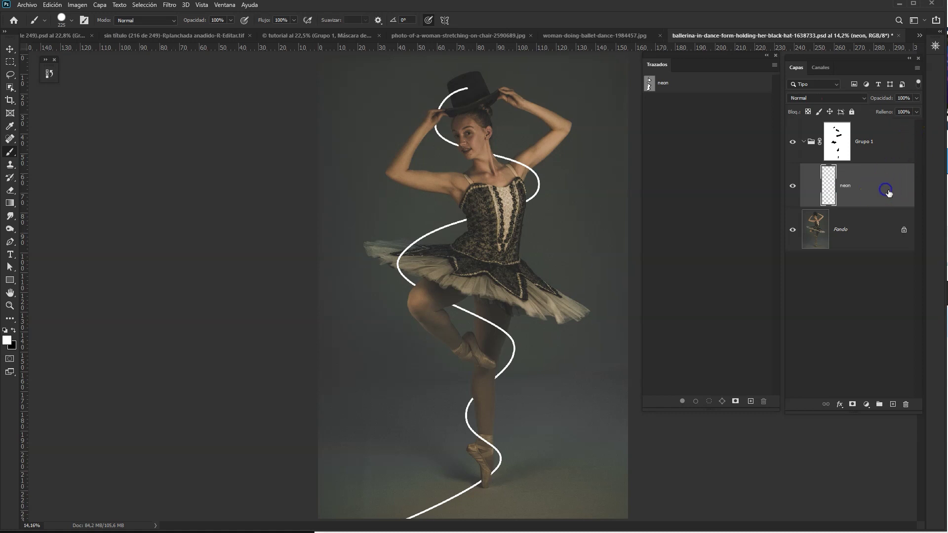
{"action": "double_click", "coordinate": [887, 193]}
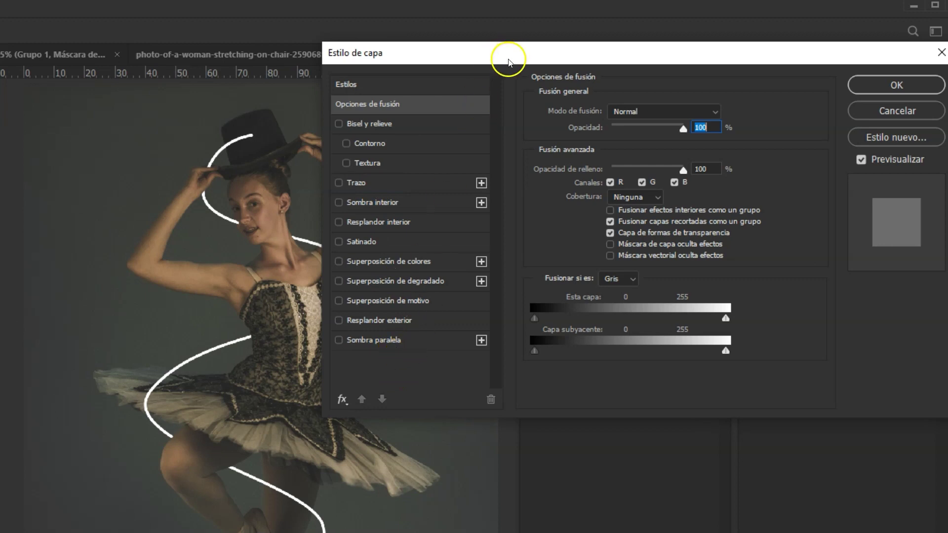
Enable a magenta Inner Glow on the neon layer: Multiply, 35% opacity, 15 px size
{"action": "key", "text": "ctrl+plus"}
{"action": "key", "text": "ctrl+plus"}
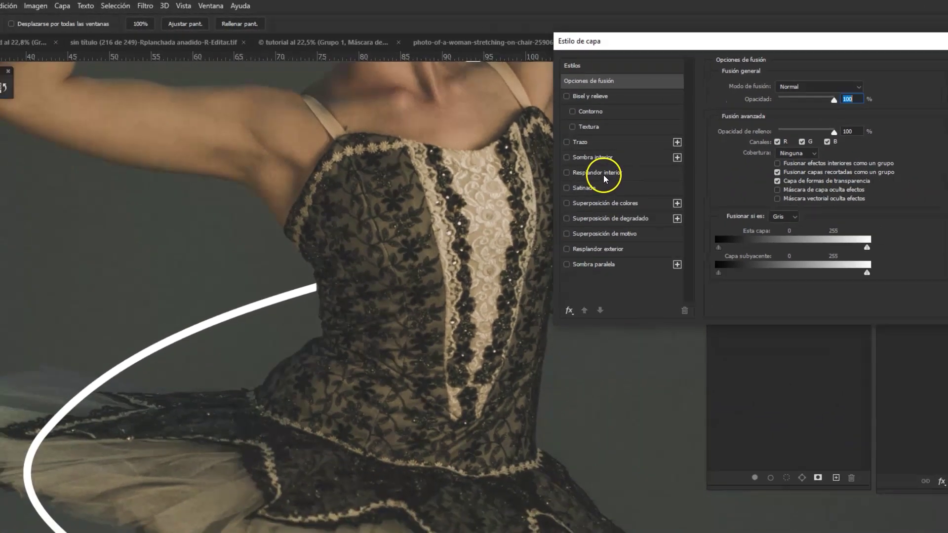
{"action": "left_click", "coordinate": [606, 172]}
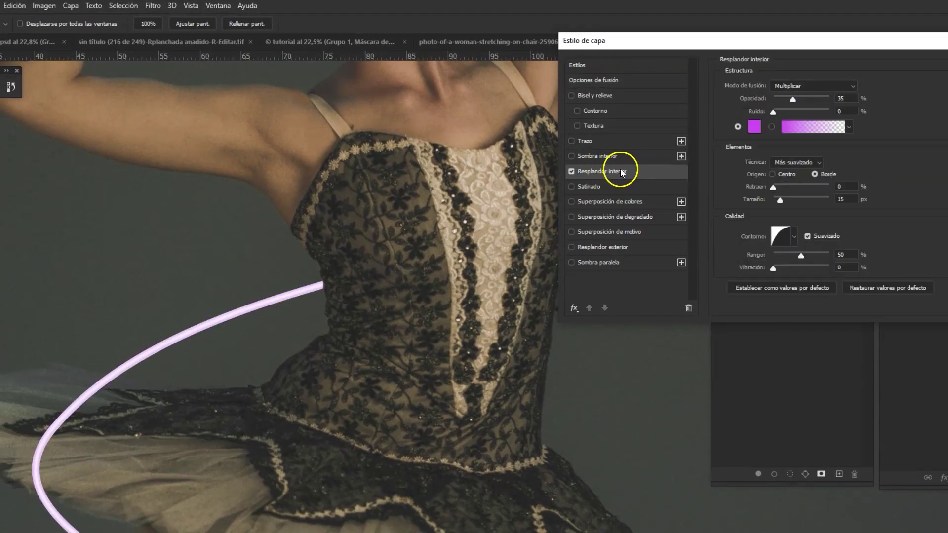
{"action": "left_click", "coordinate": [571, 171]}
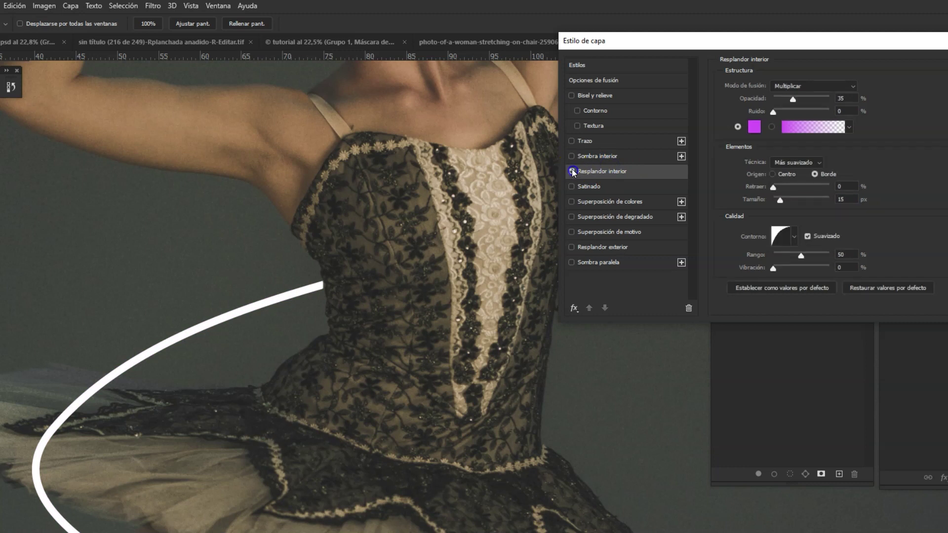
{"action": "left_click", "coordinate": [571, 172]}
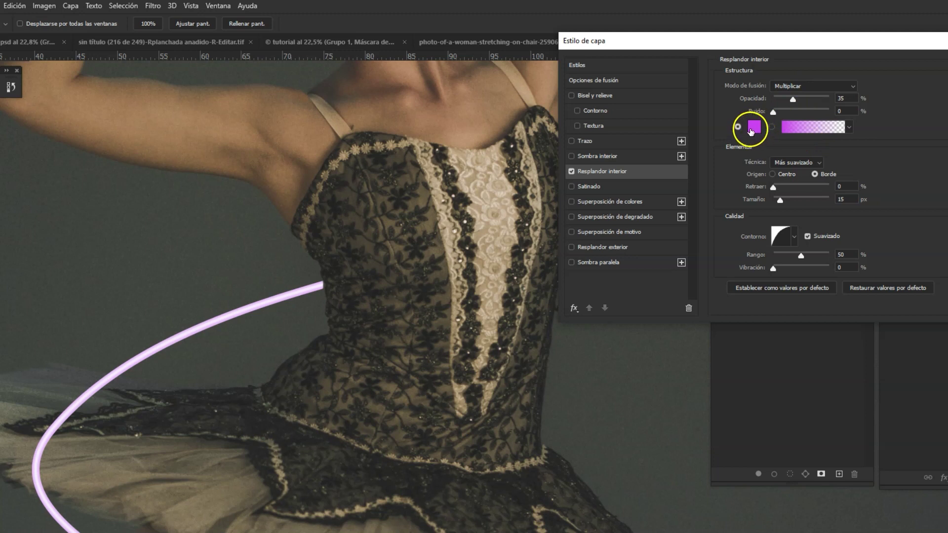
{"action": "left_click", "coordinate": [753, 128]}
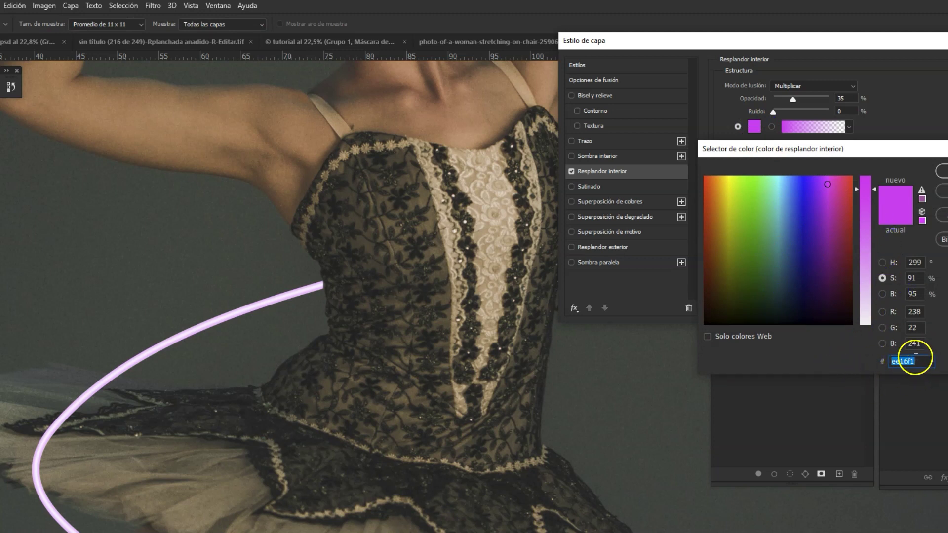
{"action": "key", "text": "ctrl+c"}
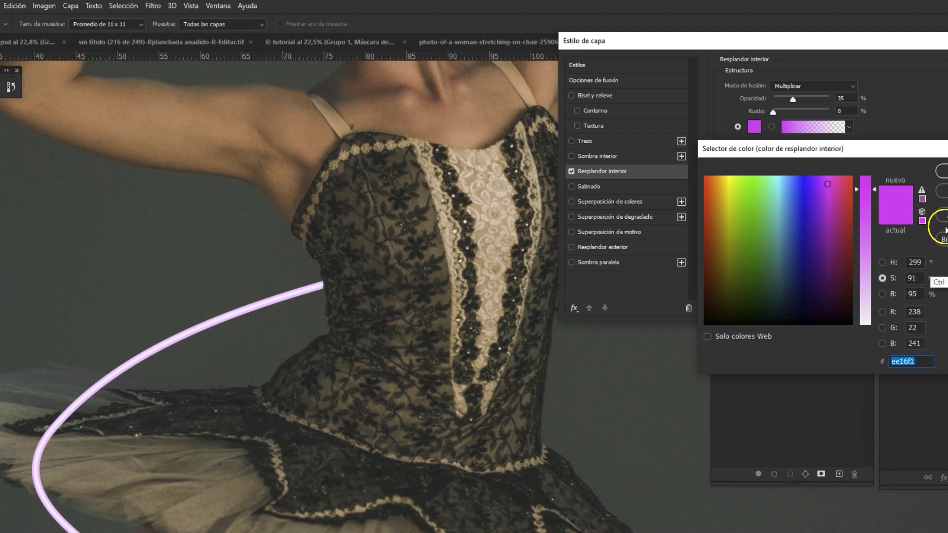
{"action": "left_click", "coordinate": [940, 191]}
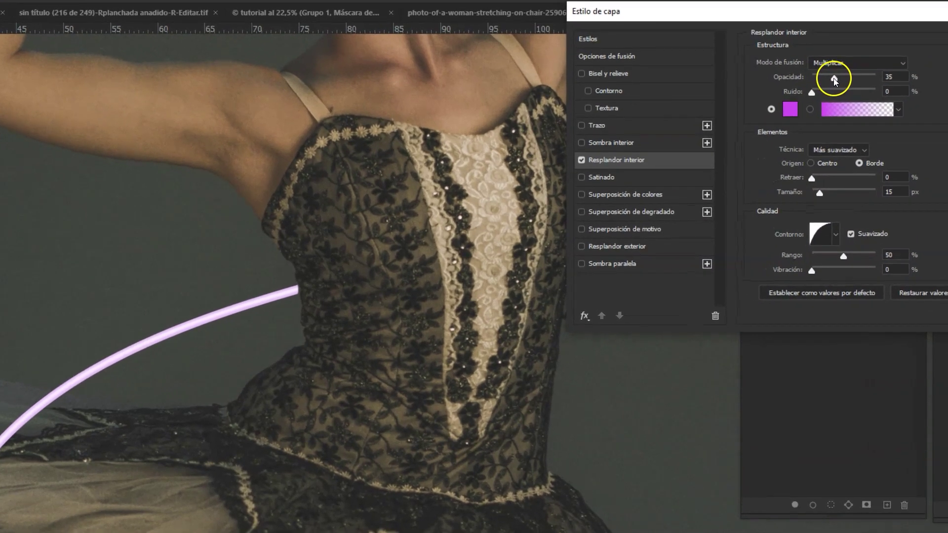
{"action": "left_click_drag", "start_coordinate": [794, 99], "coordinate": [854, 81]}
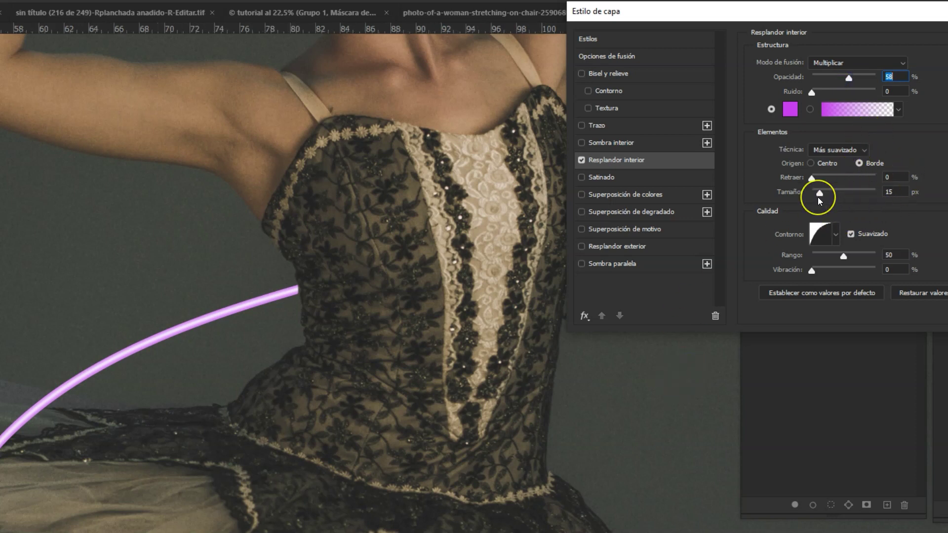
Adjust the neon layer's Inner Glow size, settling on 16 px
{"action": "key", "text": "ctrl+plus"}
{"action": "key", "text": "ctrl+plus"}
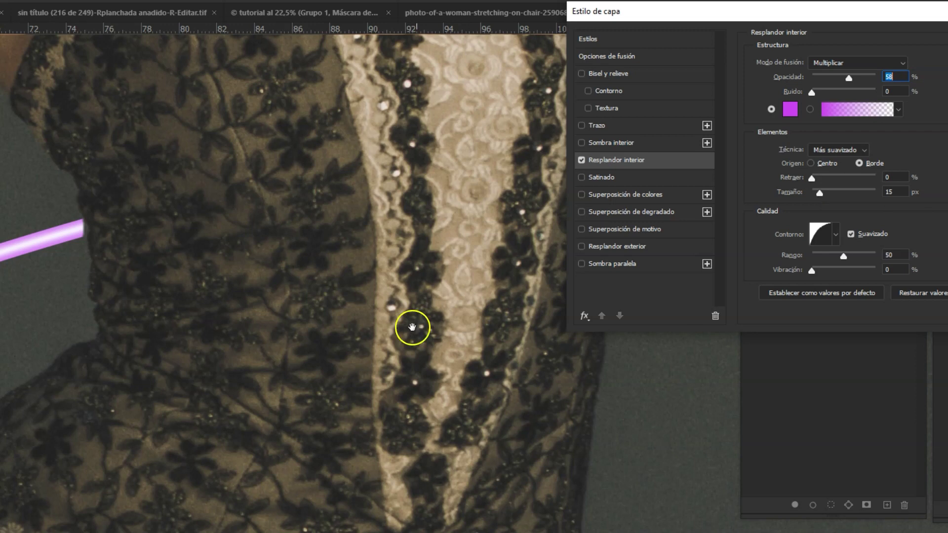
{"action": "left_click_drag", "start_coordinate": [439, 305], "coordinate": [551, 412]}
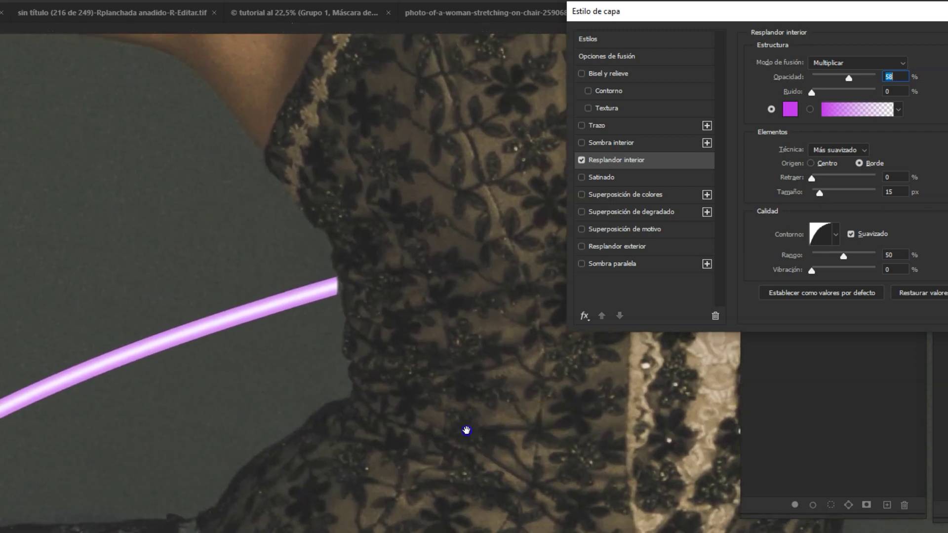
{"action": "left_click_drag", "start_coordinate": [465, 429], "coordinate": [525, 434]}
{"action": "left_click_drag", "start_coordinate": [820, 193], "coordinate": [841, 198]}
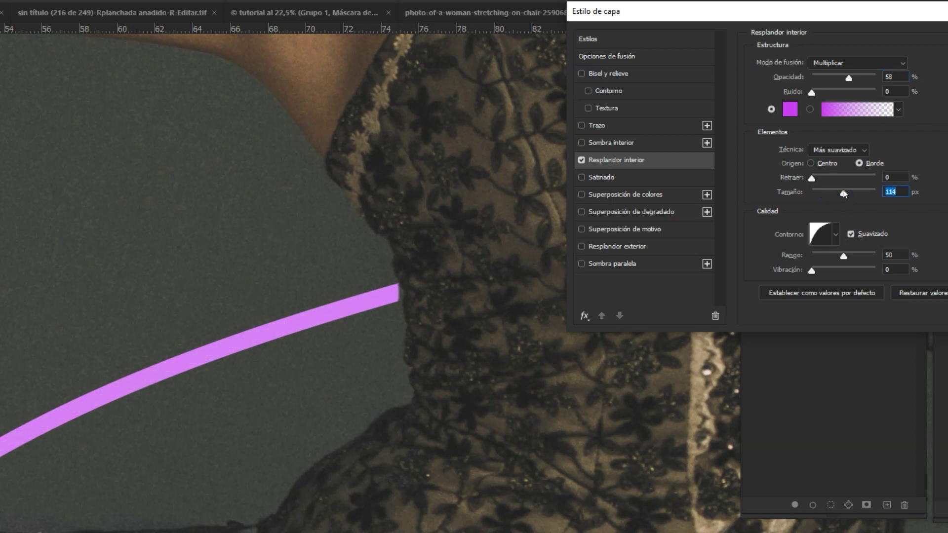
{"action": "left_click_drag", "start_coordinate": [834, 192], "coordinate": [832, 196]}
{"action": "left_click_drag", "start_coordinate": [827, 194], "coordinate": [821, 191]}
{"action": "left_click", "coordinate": [822, 191]}
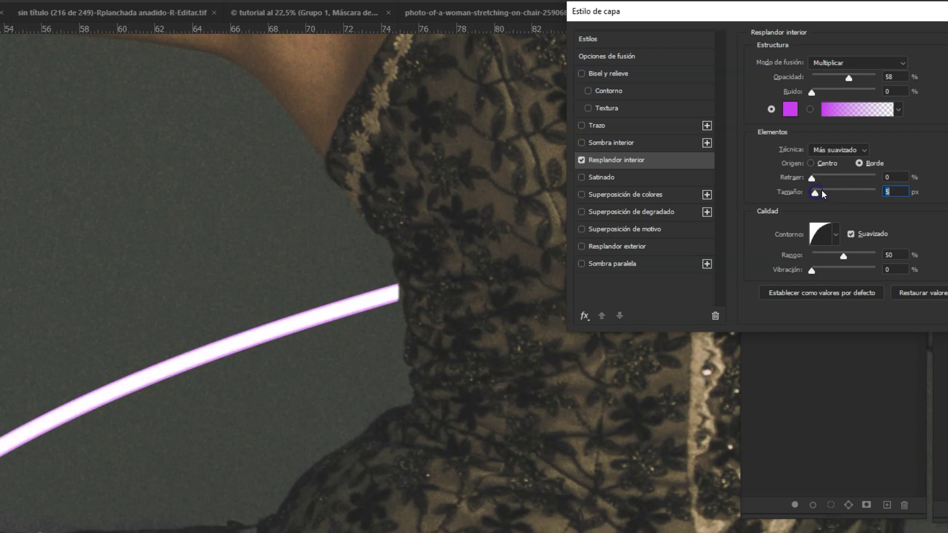
{"action": "left_click_drag", "start_coordinate": [821, 193], "coordinate": [819, 192]}
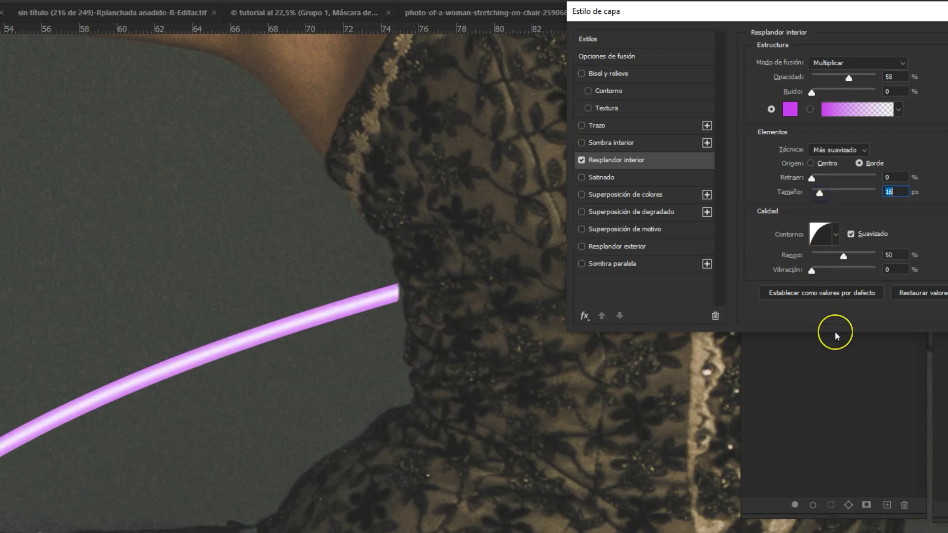
Give the inner glow a curved contour and enable a purple Outer Glow
{"action": "left_click", "coordinate": [836, 235]}
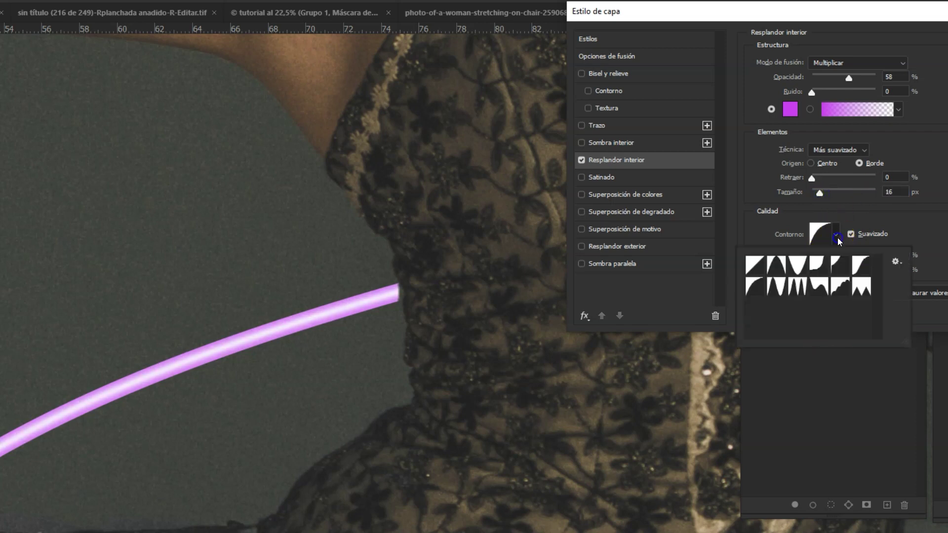
{"action": "left_click", "coordinate": [755, 265]}
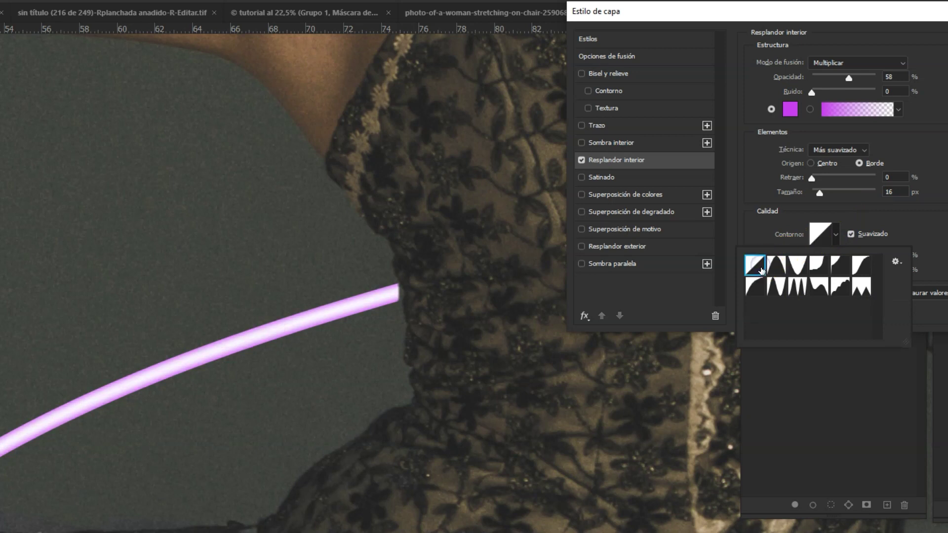
{"action": "left_click", "coordinate": [760, 290]}
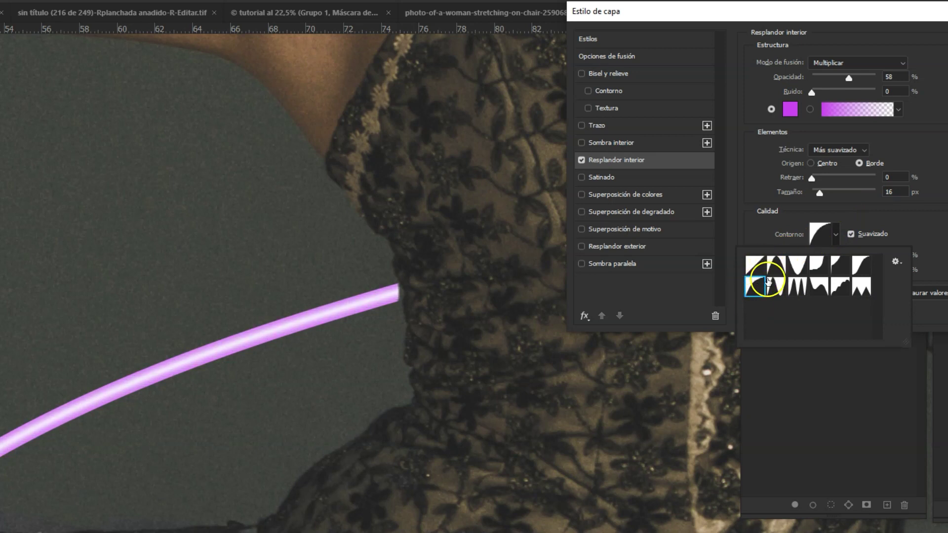
{"action": "left_click", "coordinate": [938, 229]}
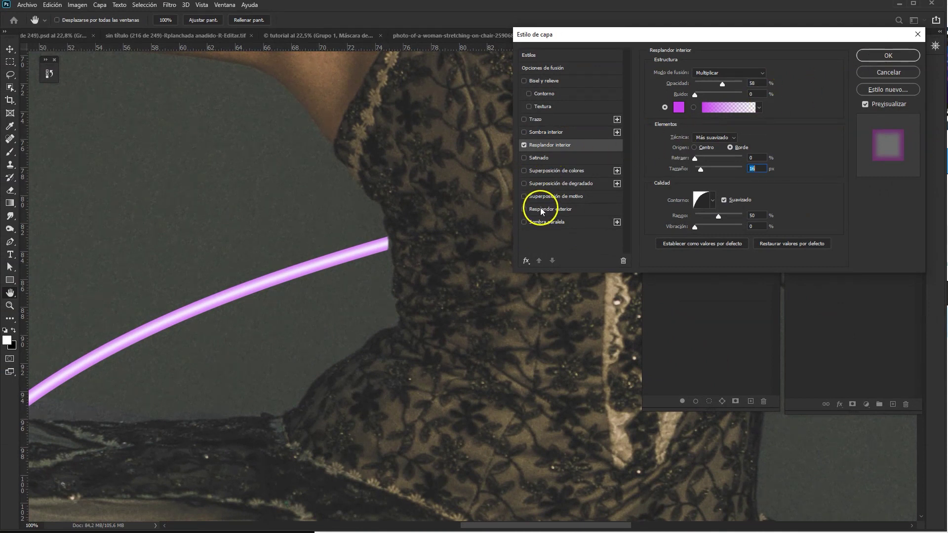
{"action": "left_click", "coordinate": [541, 209]}
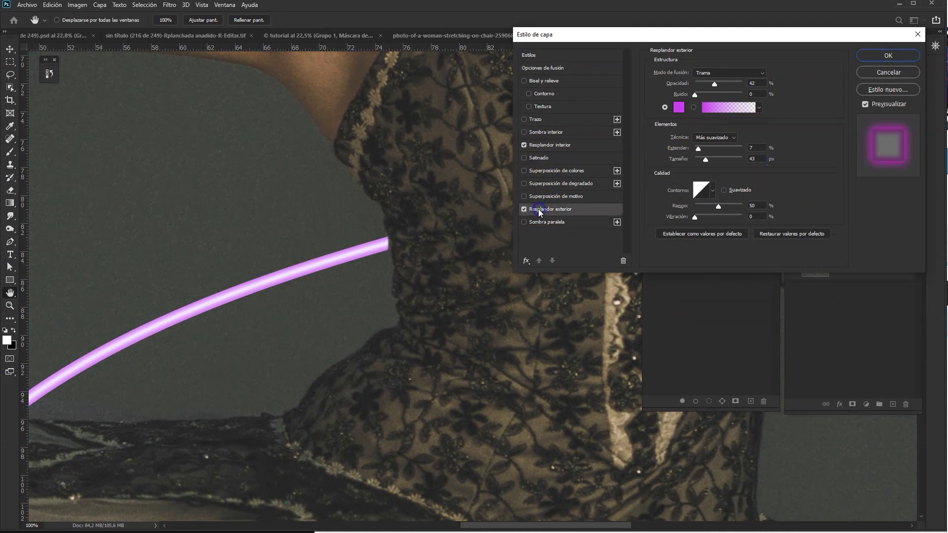
Widen the Outer Glow to 51 px with a Linear contour and apply the layer style
{"action": "left_click_drag", "start_coordinate": [544, 213], "coordinate": [565, 224]}
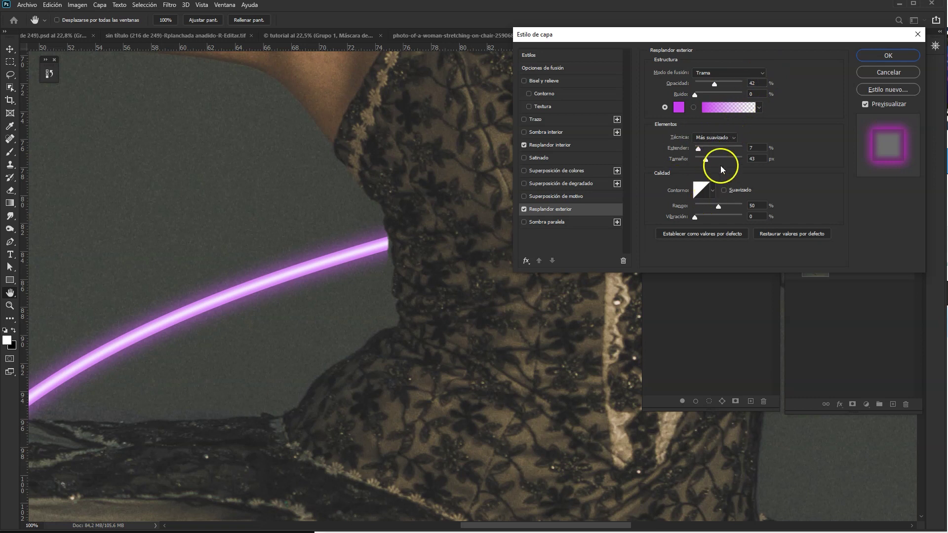
{"action": "left_click_drag", "start_coordinate": [708, 161], "coordinate": [727, 158]}
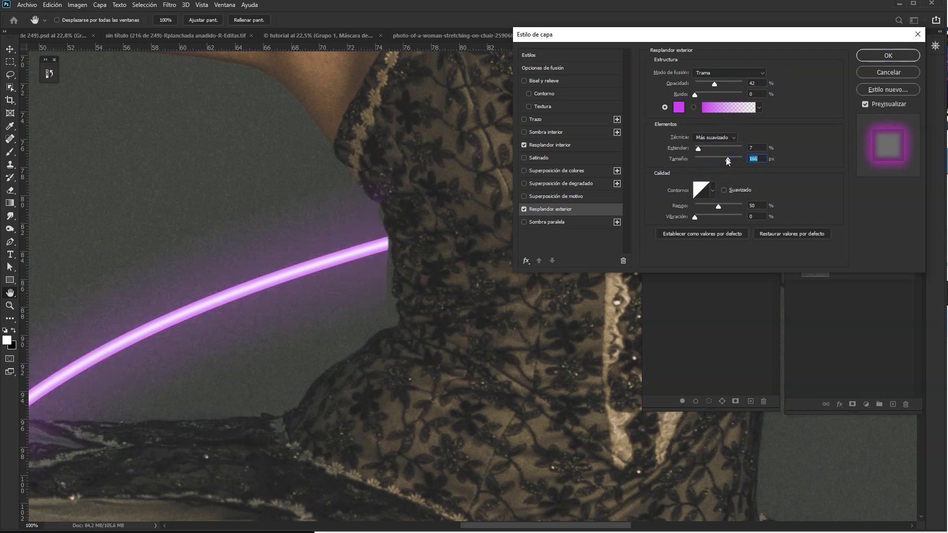
{"action": "left_click_drag", "start_coordinate": [723, 157], "coordinate": [710, 159]}
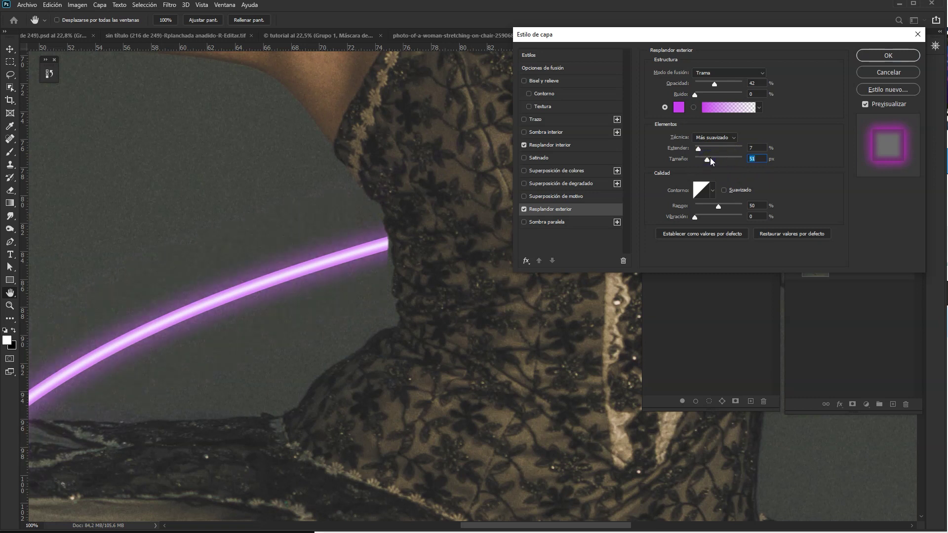
{"action": "left_click", "coordinate": [698, 192]}
{"action": "left_click", "coordinate": [711, 192]}
{"action": "left_click", "coordinate": [653, 229]}
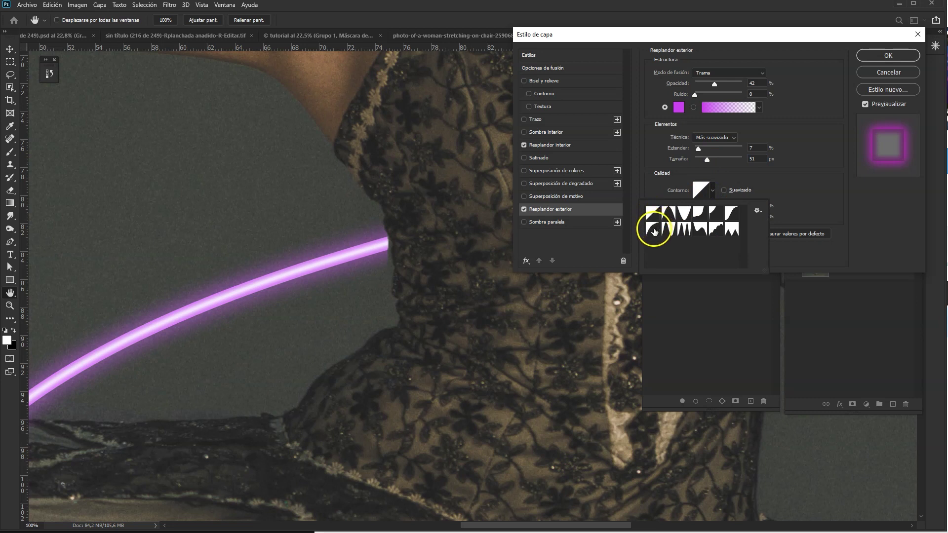
{"action": "left_click", "coordinate": [652, 213]}
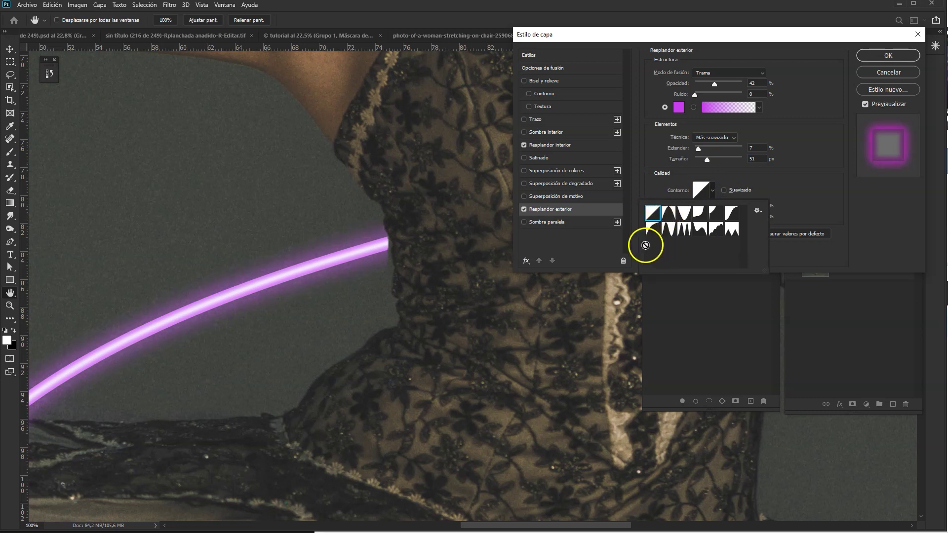
{"action": "left_click", "coordinate": [884, 58]}
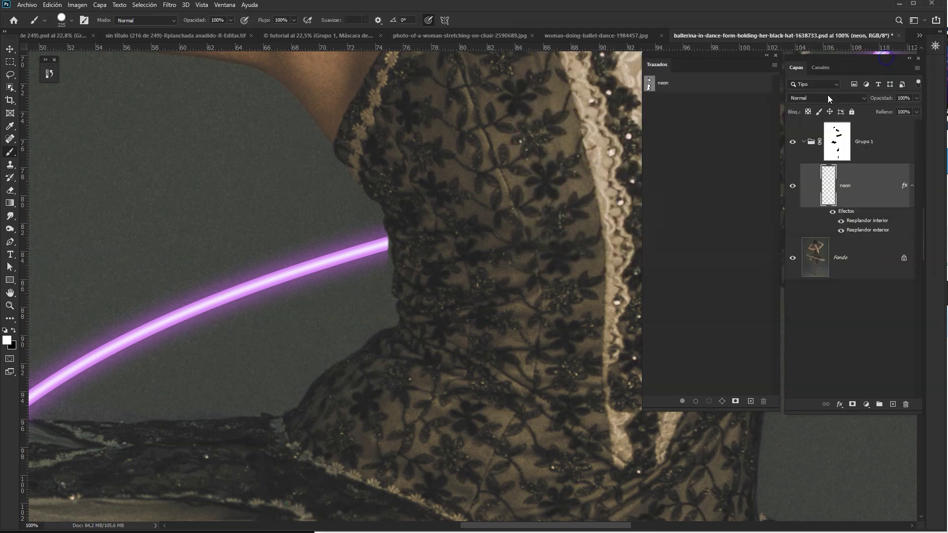
Fit the image on screen, select Grupo 1 and stamp all visible layers into a new top layer
{"action": "key", "text": "ctrl+0"}
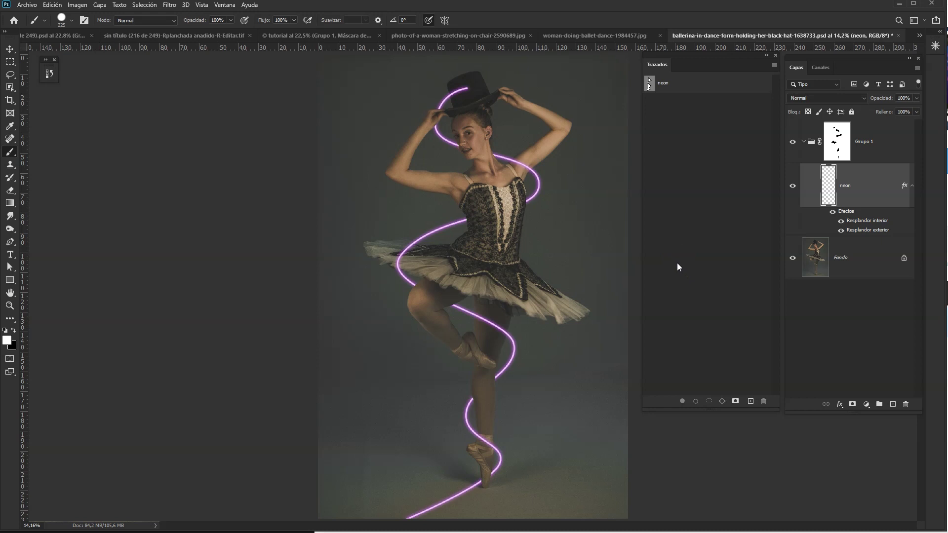
{"action": "left_click", "coordinate": [877, 155]}
{"action": "left_click", "coordinate": [884, 158]}
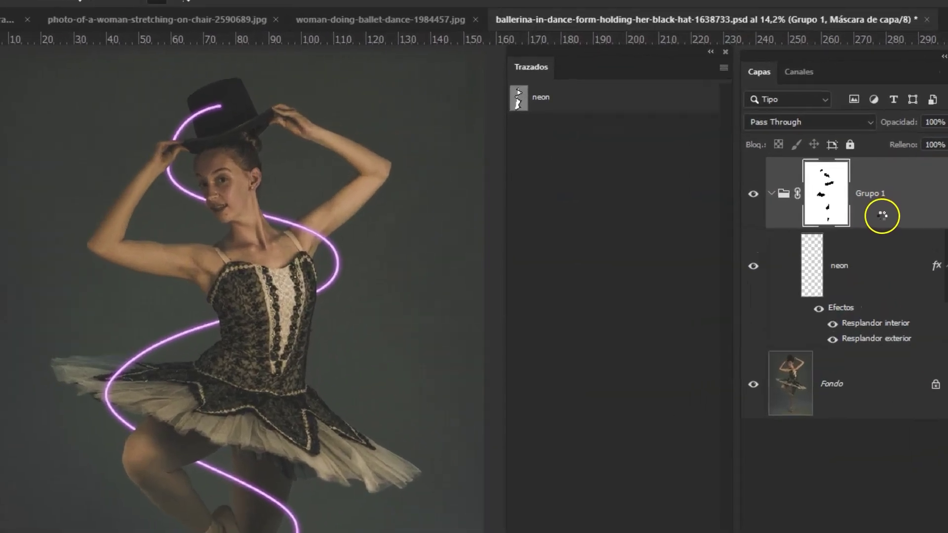
{"action": "key", "text": "ctrl+alt+shift+e"}
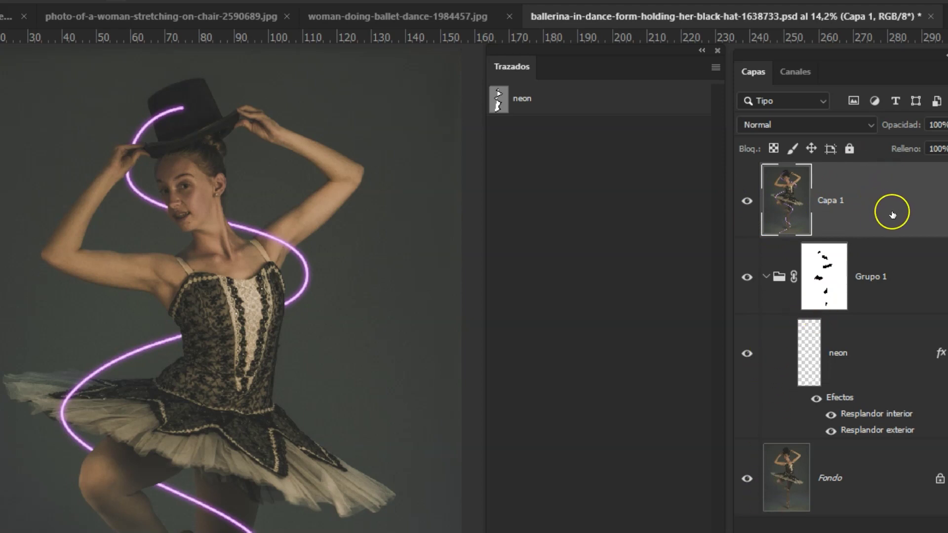
Convert the stamped Capa 1 layer into a smart object and leave it as the active layer
{"action": "right_click", "coordinate": [857, 210]}
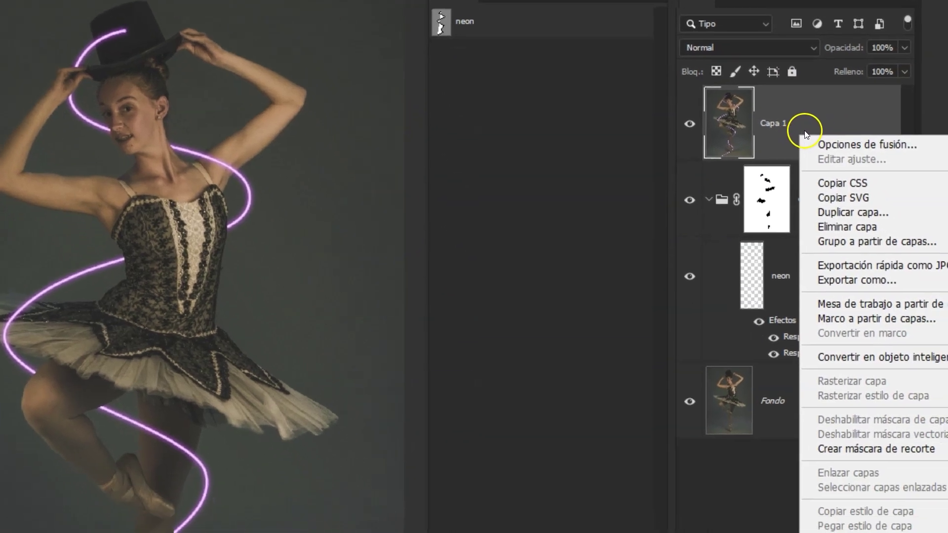
{"action": "left_click", "coordinate": [810, 343]}
{"action": "left_click", "coordinate": [709, 273]}
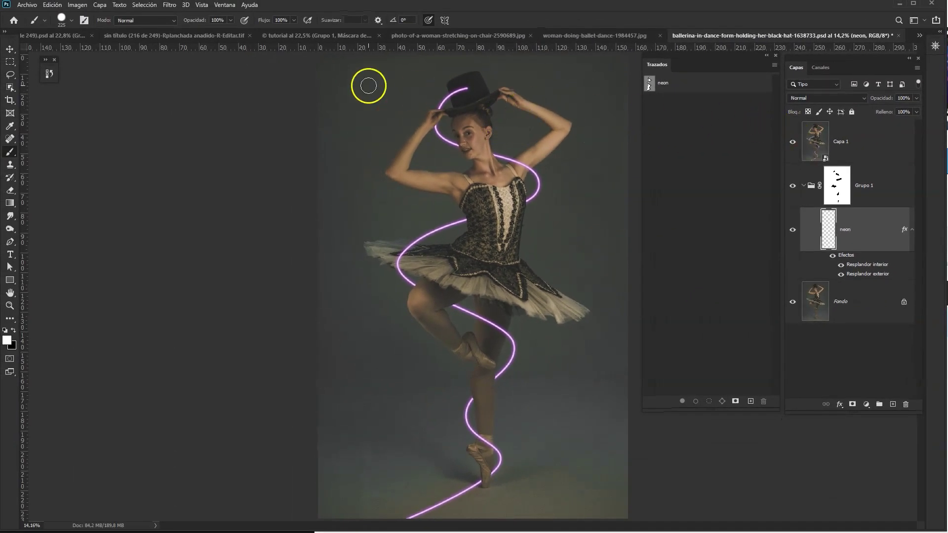
{"action": "left_click", "coordinate": [860, 147]}
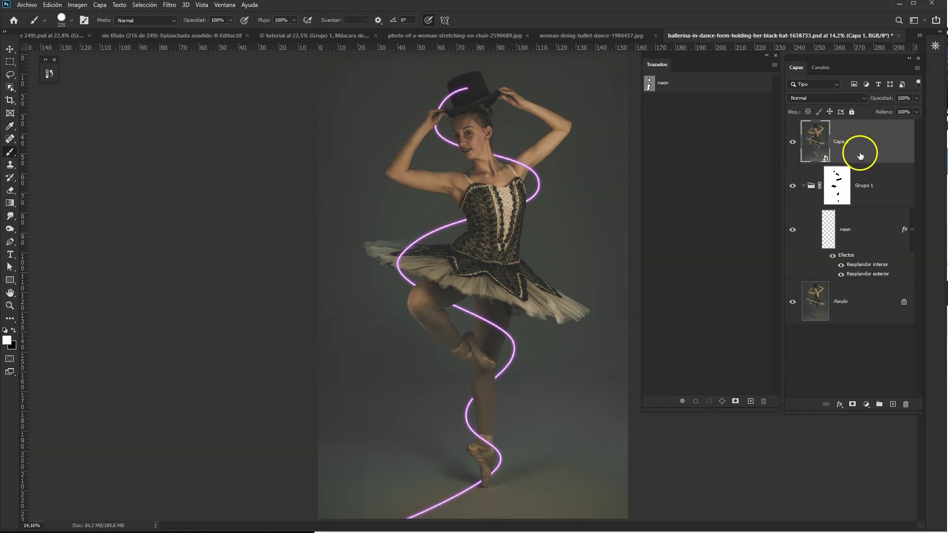
Open Filter > Render > Lens Flare and place the flare centre just above the ballerina's head
{"action": "left_click", "coordinate": [169, 5]}
{"action": "mouse_move", "coordinate": [125, 240]}
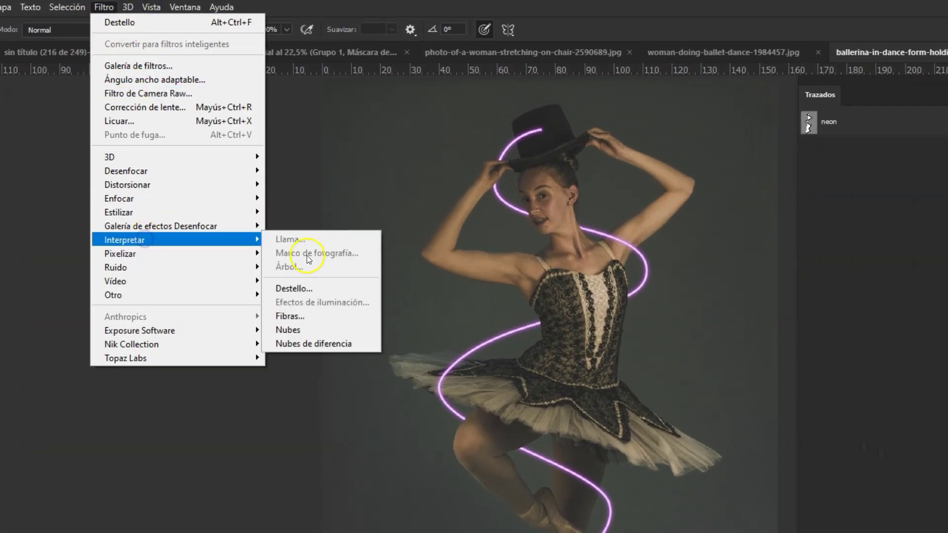
{"action": "left_click", "coordinate": [294, 288]}
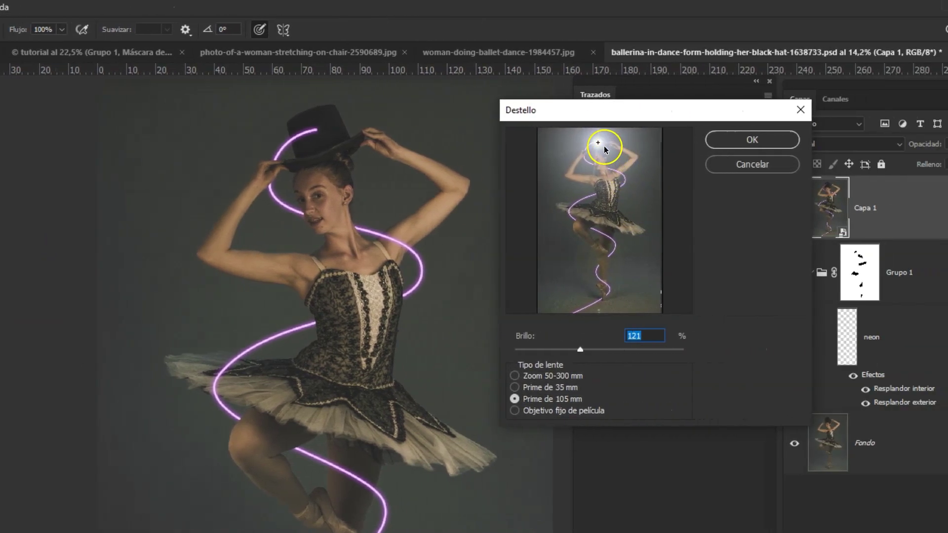
{"action": "left_click_drag", "start_coordinate": [591, 143], "coordinate": [603, 194]}
{"action": "left_click", "coordinate": [567, 209]}
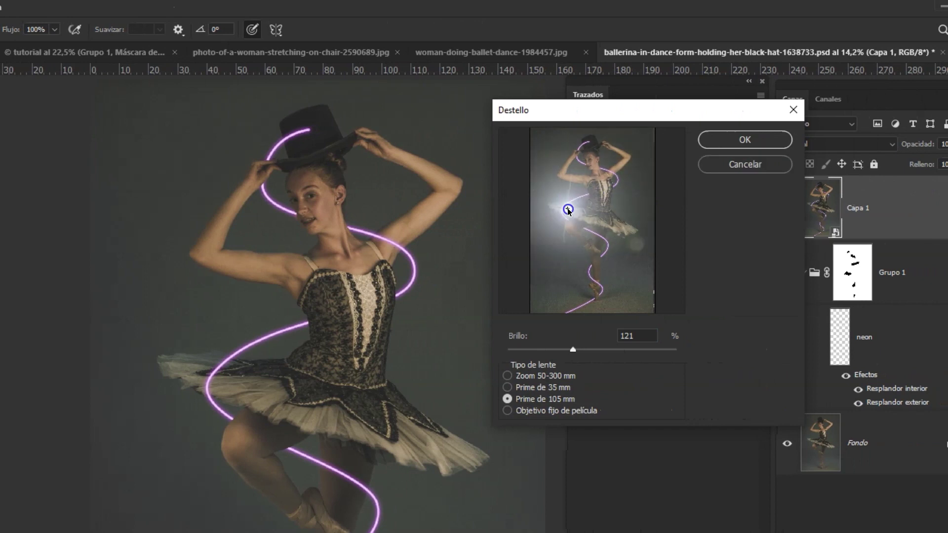
{"action": "left_click", "coordinate": [577, 187]}
{"action": "left_click_drag", "start_coordinate": [580, 190], "coordinate": [590, 144]}
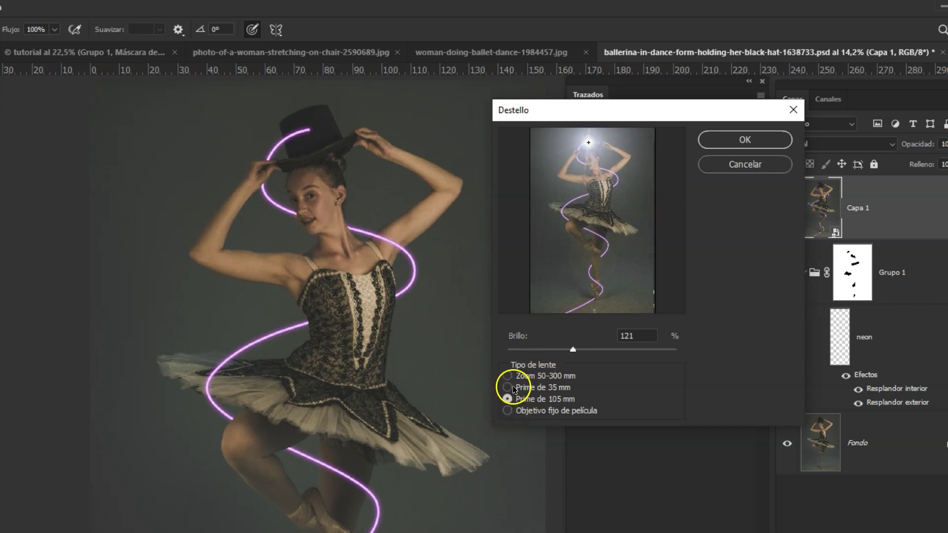
Choose the 105mm Prime lens, set brightness to 102% and apply the flare
{"action": "left_click", "coordinate": [509, 399]}
{"action": "left_click", "coordinate": [508, 411]}
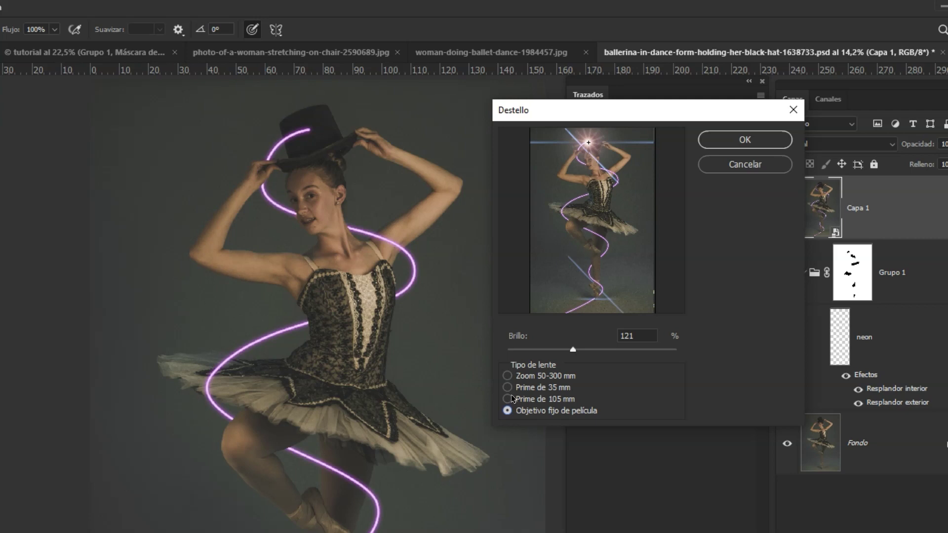
{"action": "left_click", "coordinate": [512, 399]}
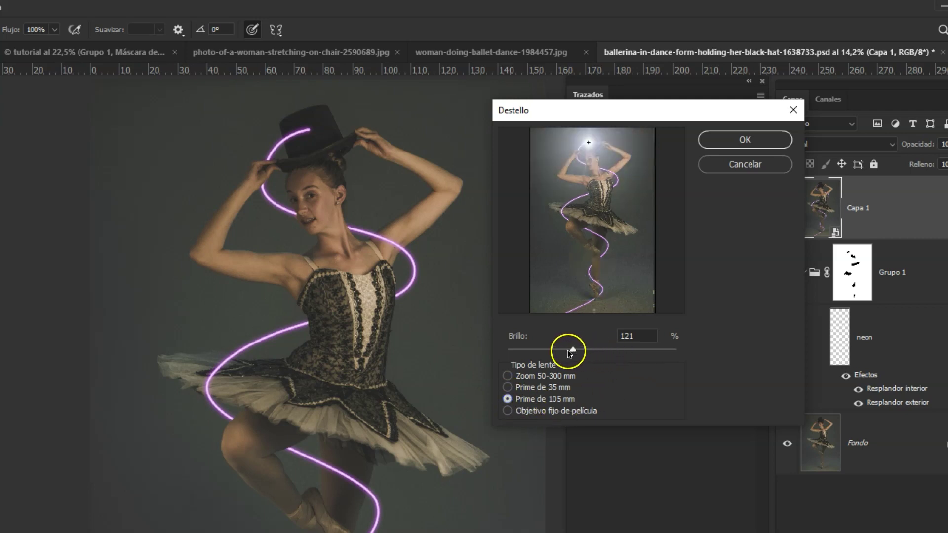
{"action": "mouse_move", "coordinate": [574, 348]}
{"action": "left_mouse_down"}
{"action": "mouse_move", "coordinate": [557, 346]}
{"action": "mouse_move", "coordinate": [599, 345]}
{"action": "mouse_move", "coordinate": [565, 345]}
{"action": "left_mouse_up"}
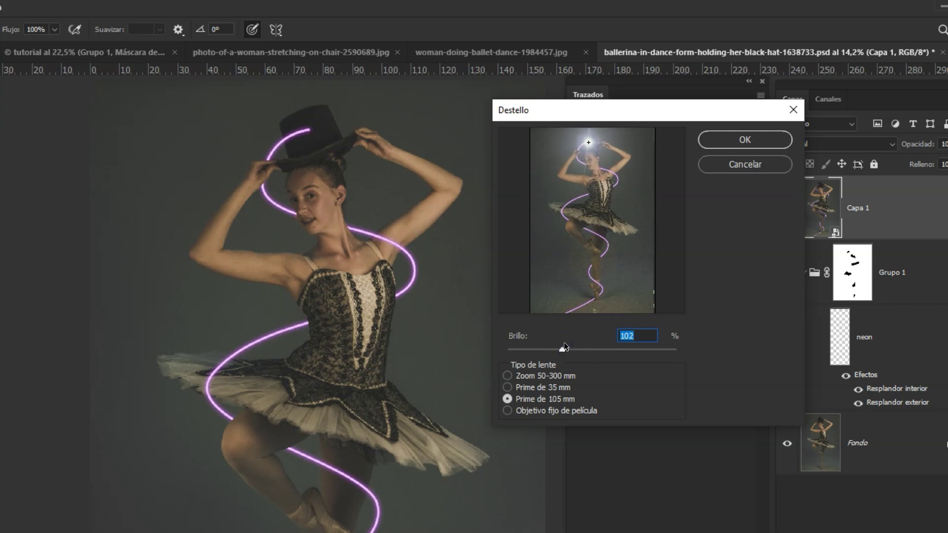
{"action": "left_click", "coordinate": [747, 144]}
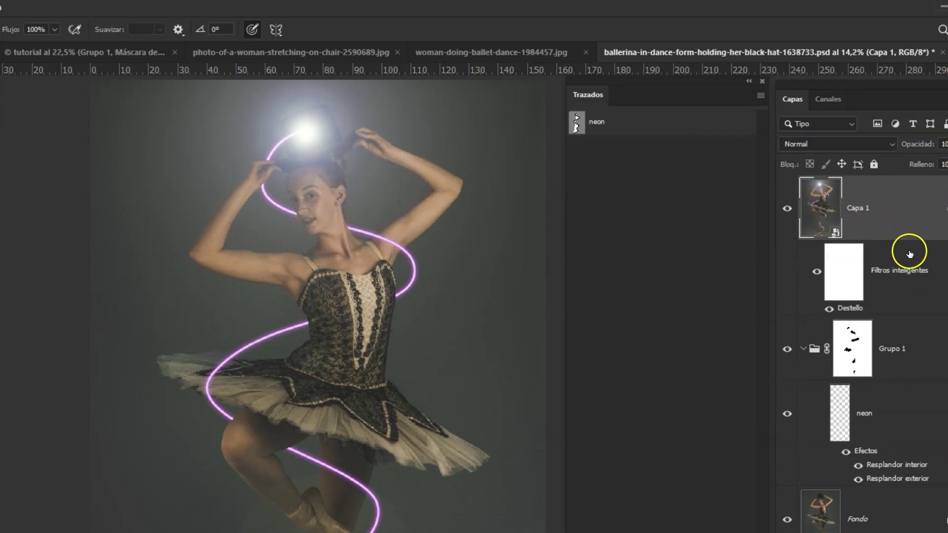
{"action": "double_click", "coordinate": [852, 308]}
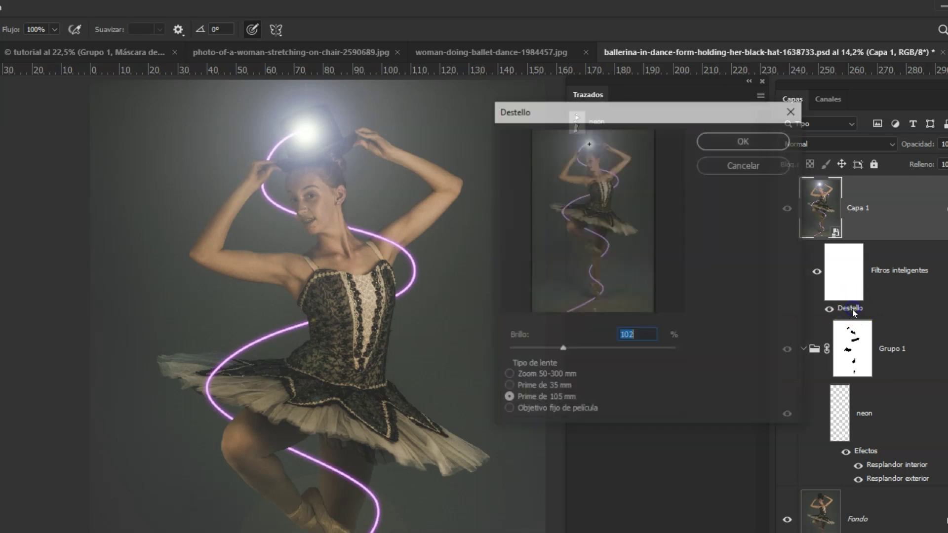
{"action": "left_click", "coordinate": [759, 172]}
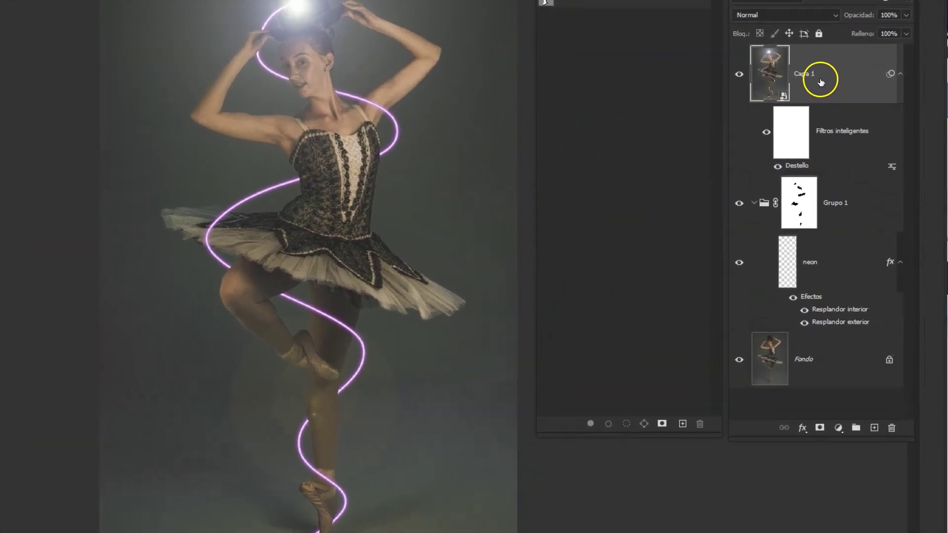
Add a Solid Color fill layer filled with purple #da6bd6
{"action": "left_click", "coordinate": [834, 433]}
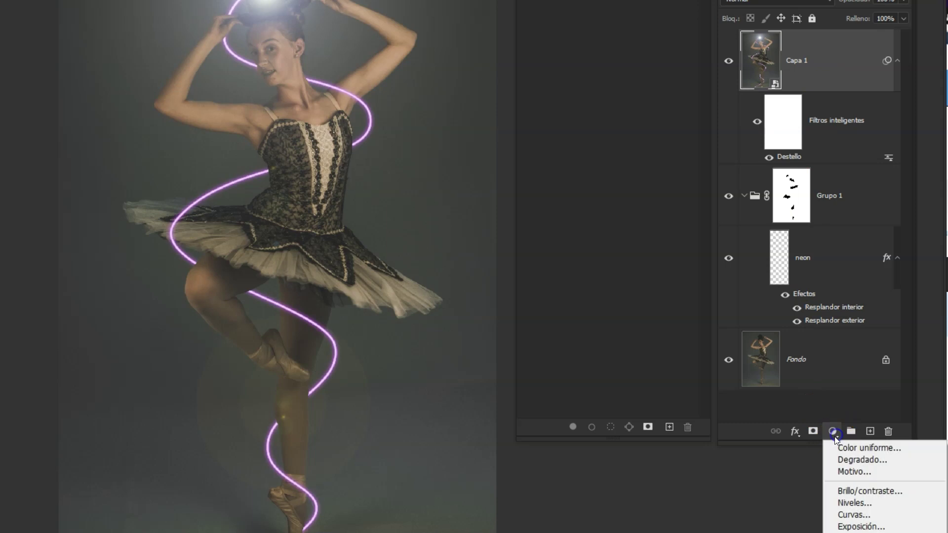
{"action": "left_click", "coordinate": [857, 449]}
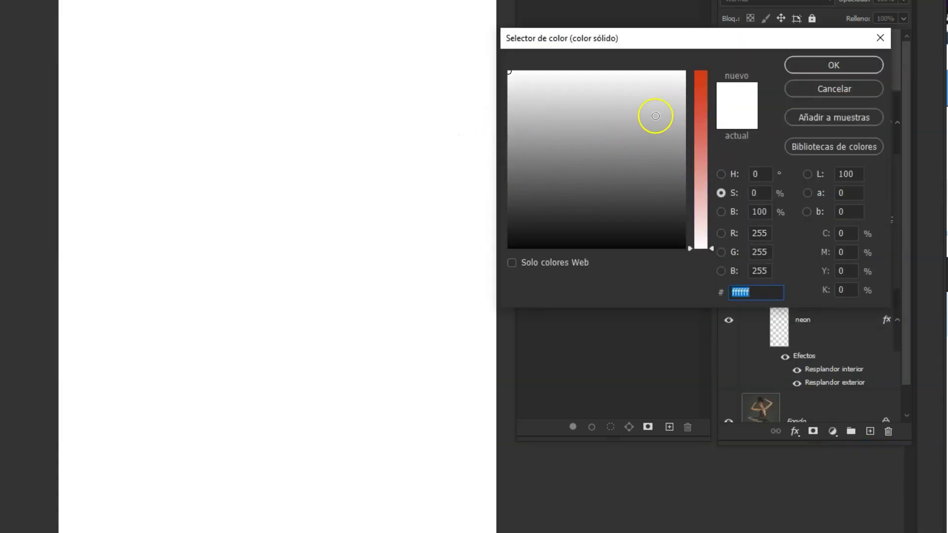
{"action": "left_click_drag", "start_coordinate": [697, 129], "coordinate": [701, 157]}
{"action": "left_click", "coordinate": [530, 95]}
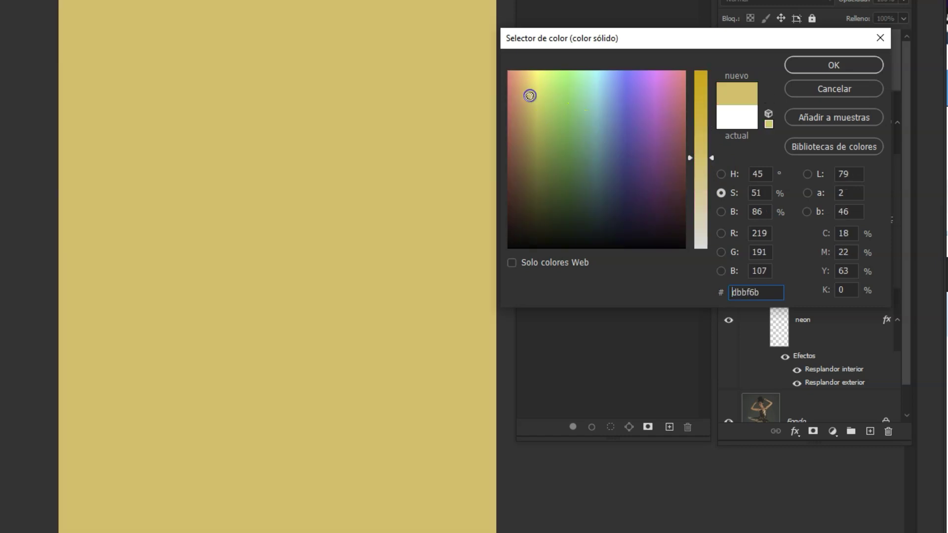
{"action": "left_click", "coordinate": [655, 90]}
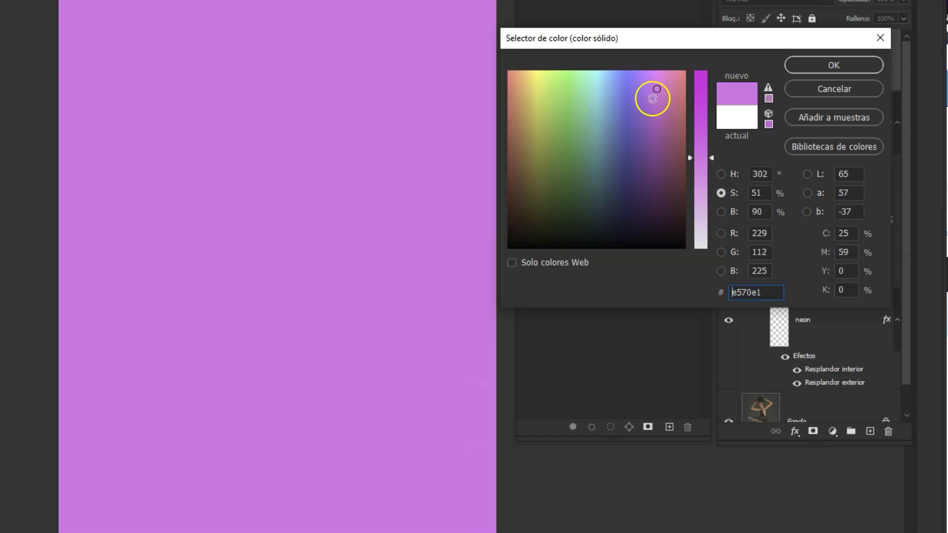
{"action": "left_click", "coordinate": [657, 96]}
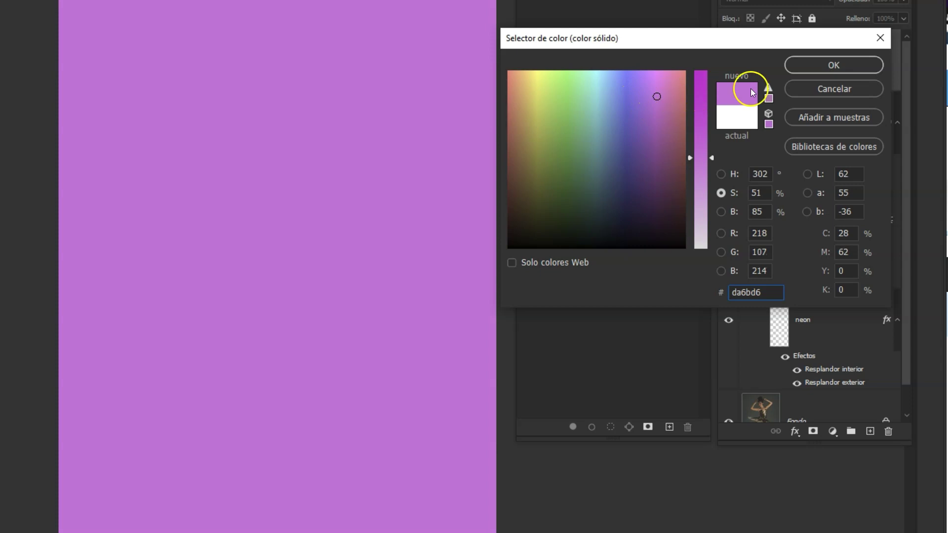
{"action": "left_click", "coordinate": [805, 66]}
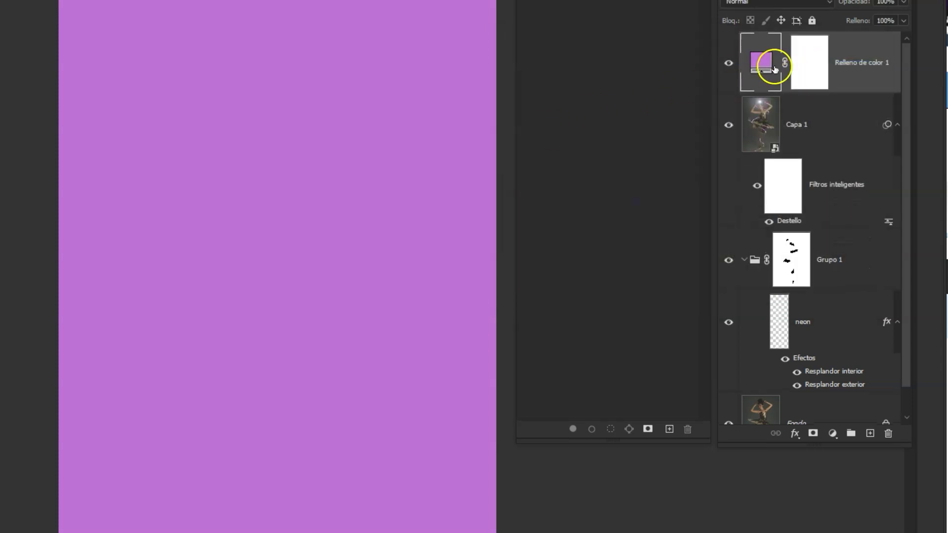
{"action": "left_click", "coordinate": [787, 140]}
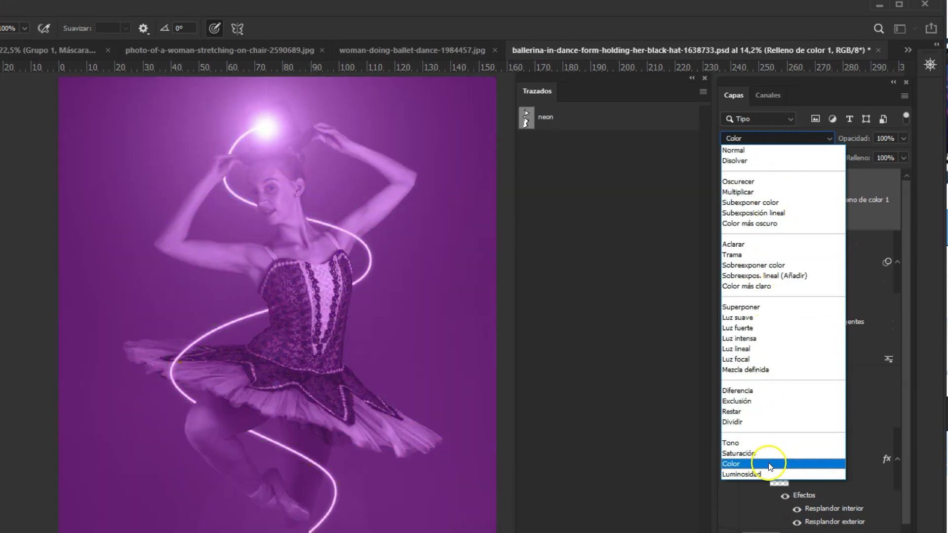
Set Relleno de color 1 to Color blend mode at 22% opacity, then toggle it to compare
{"action": "left_click", "coordinate": [772, 463]}
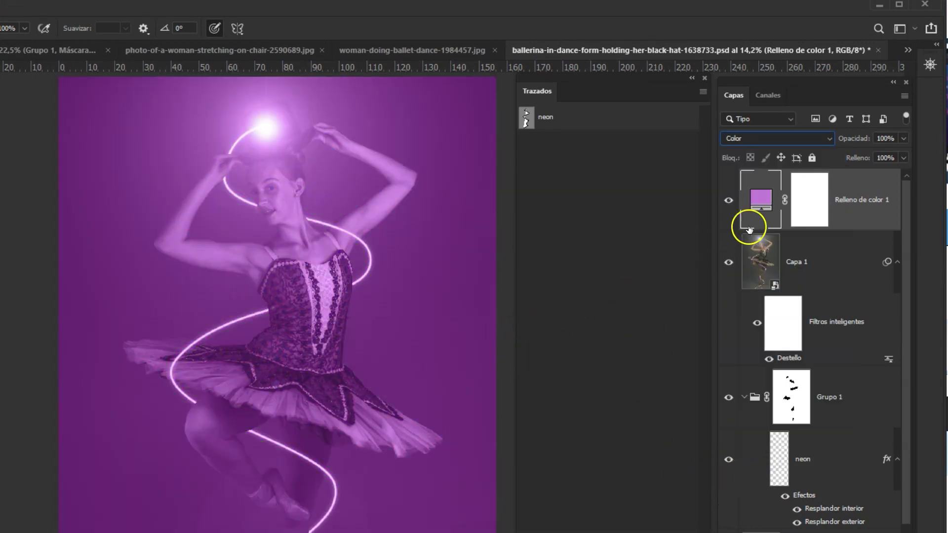
{"action": "left_click_drag", "start_coordinate": [857, 140], "coordinate": [803, 145]}
{"action": "left_click", "coordinate": [828, 215]}
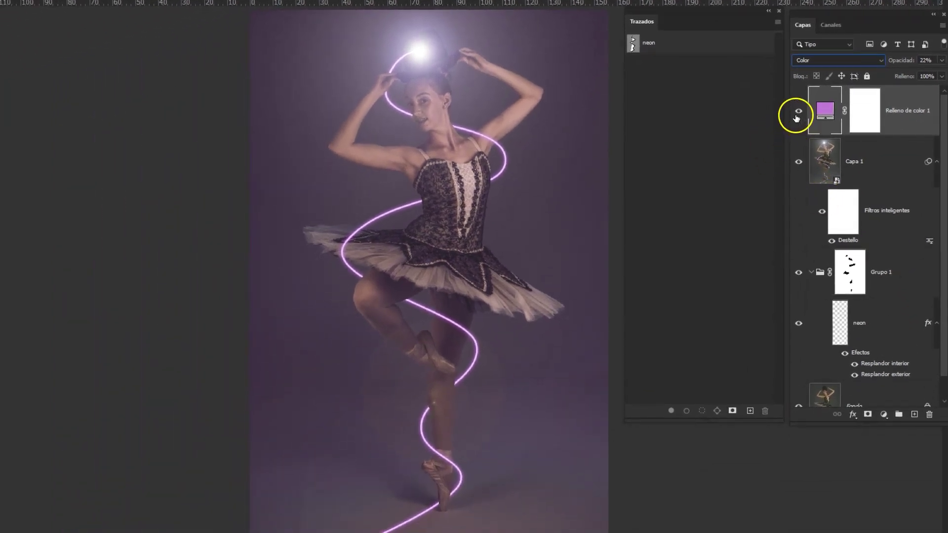
{"action": "left_click", "coordinate": [799, 111]}
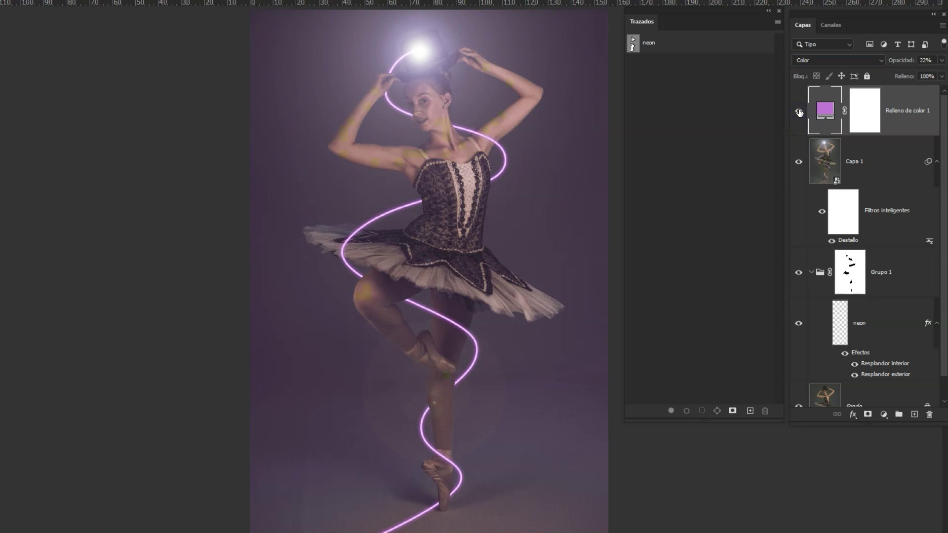